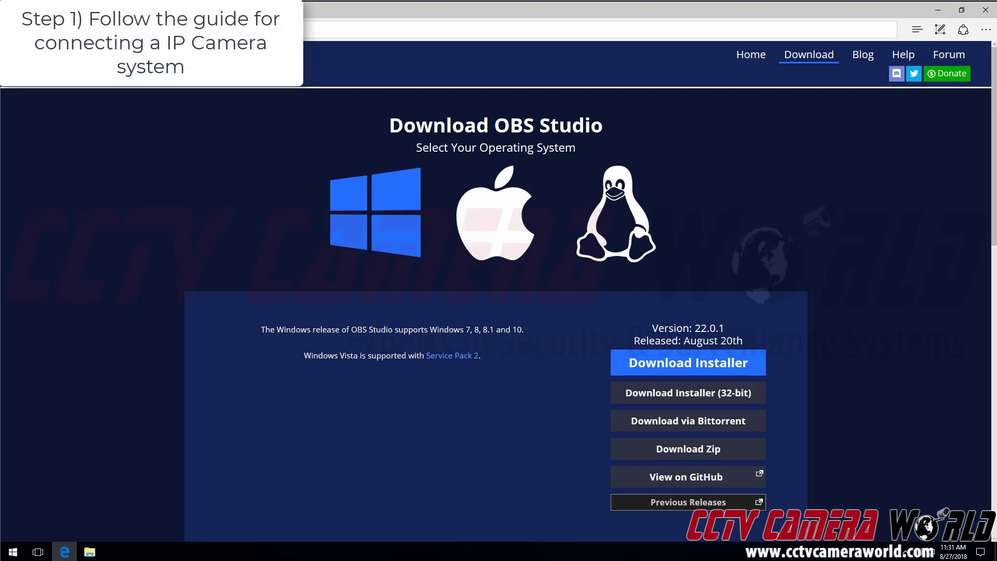
# - Download the 64-bit Windows installer for OBS Studio 22.0.1 from the OBS download page in Edge
pyautogui.click(525, 341)
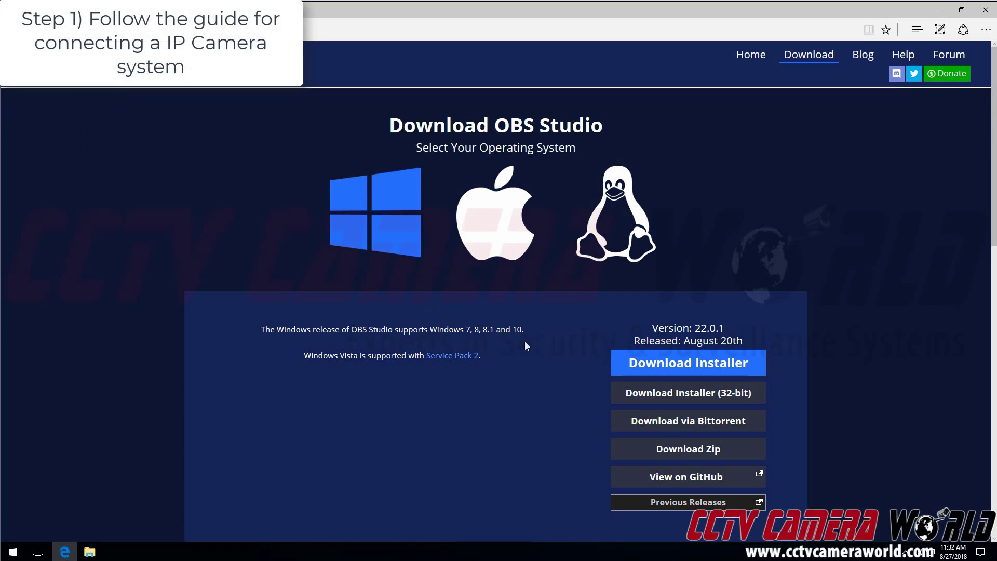
pyautogui.click(685, 365)
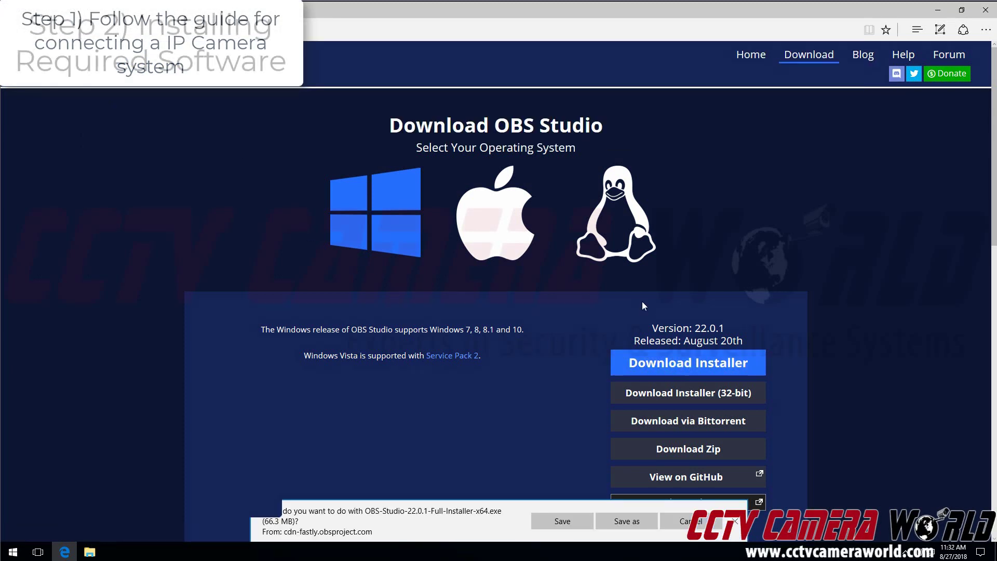
pyautogui.click(562, 521)
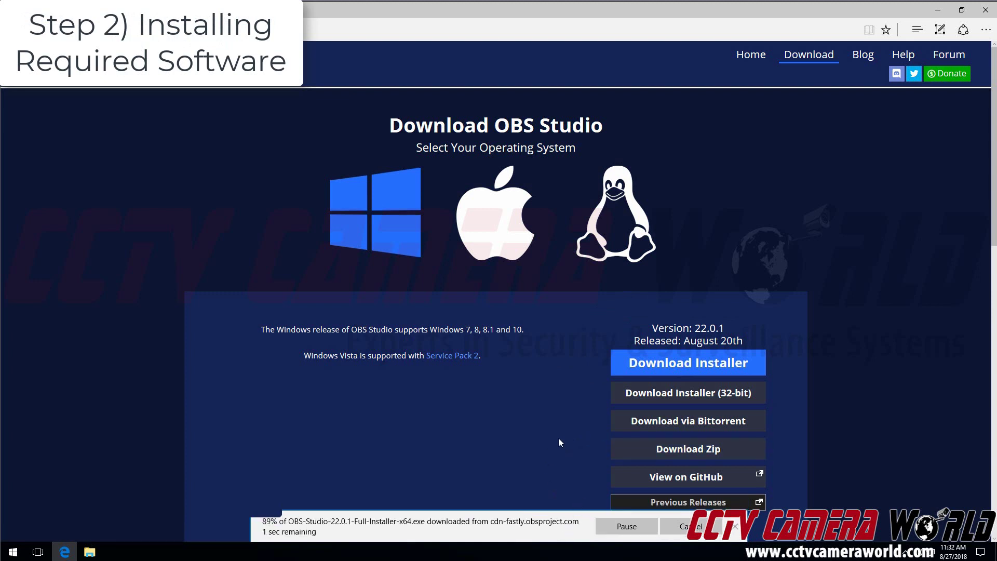
# - Run the OBS Studio installer and agree to fetch its missing runtime components
pyautogui.click(534, 526)
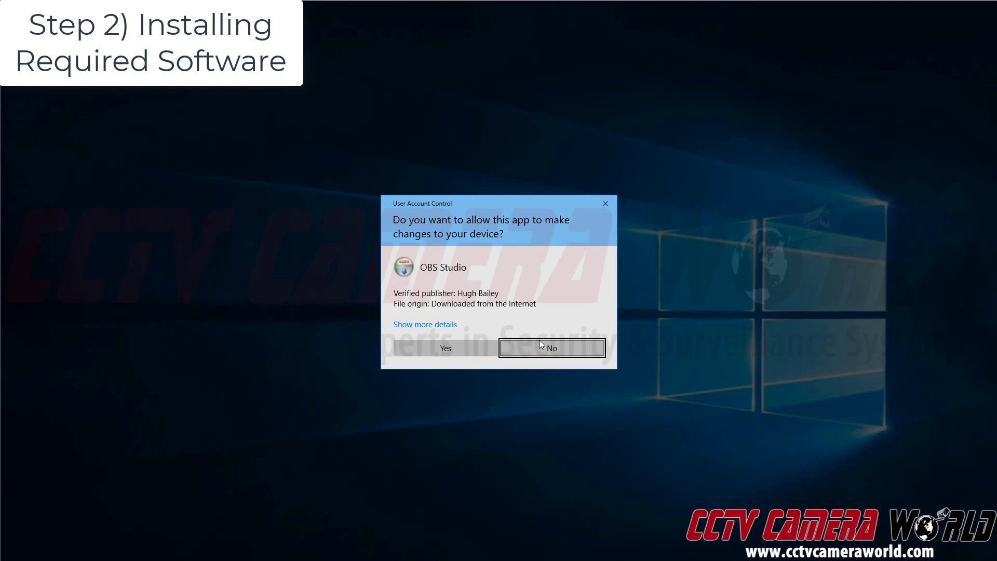
pyautogui.click(467, 347)
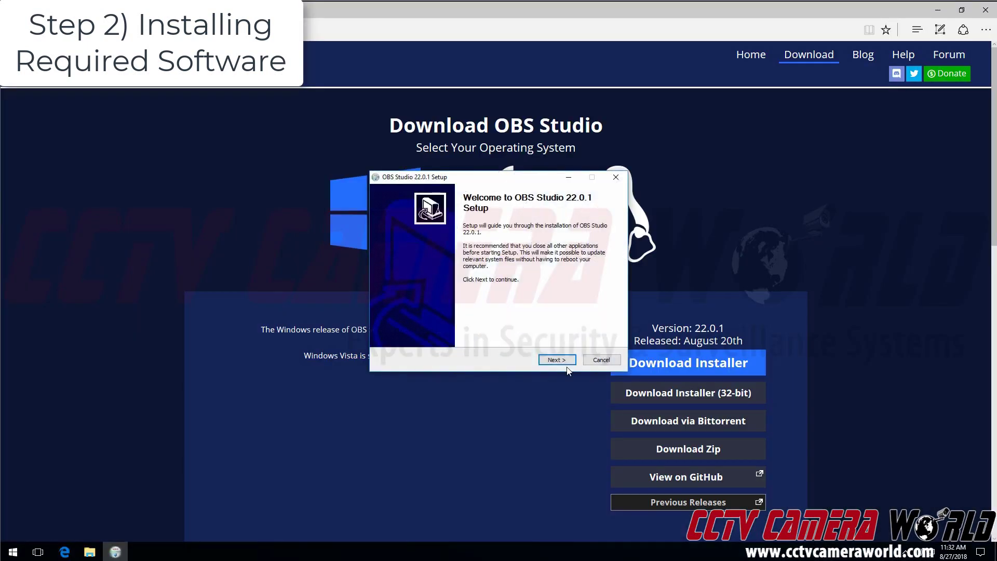
pyautogui.click(565, 358)
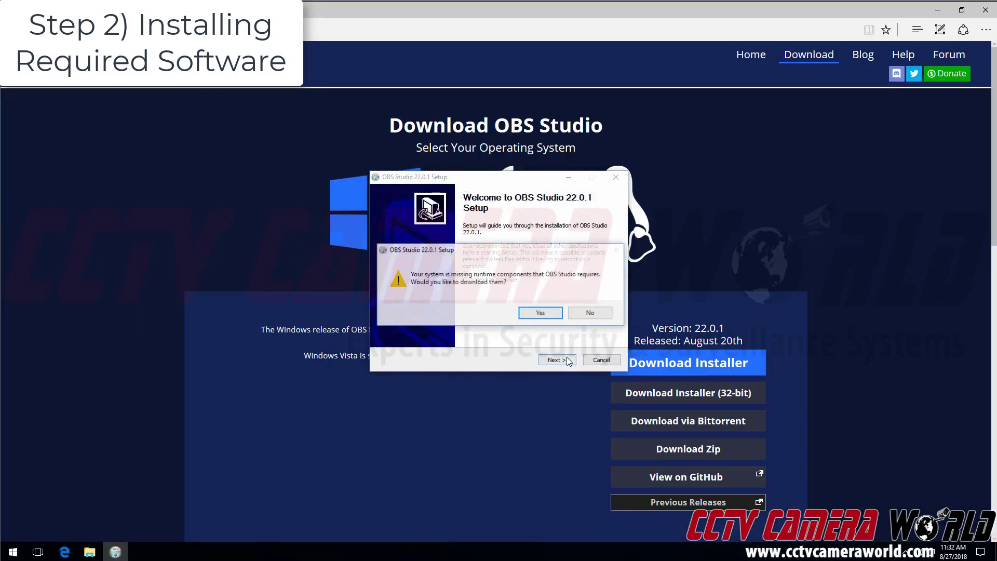
pyautogui.click(540, 313)
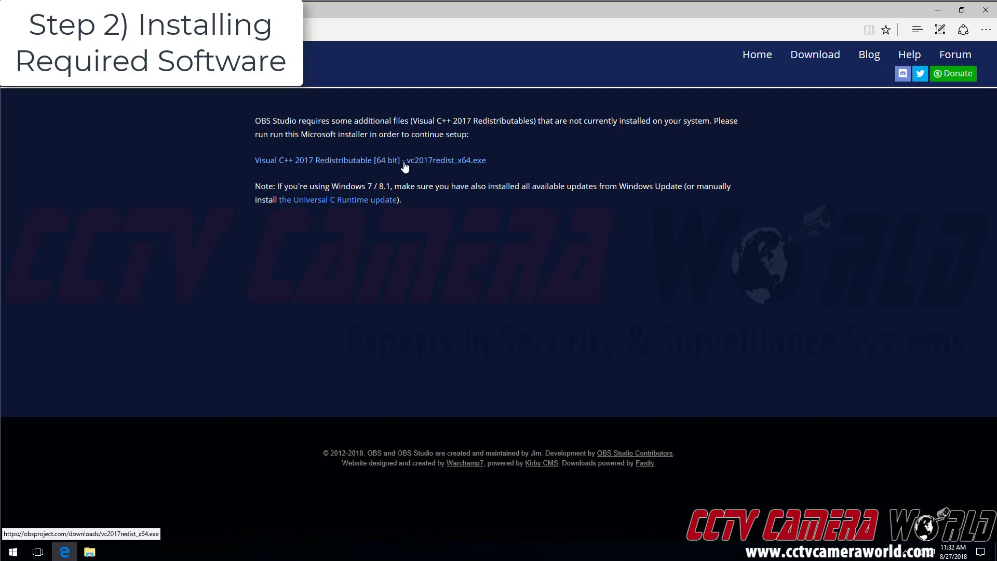
# - Download vc2017redist_x64.exe, accept its licence, and install the Visual C++ 2017 runtime
pyautogui.click(404, 161)
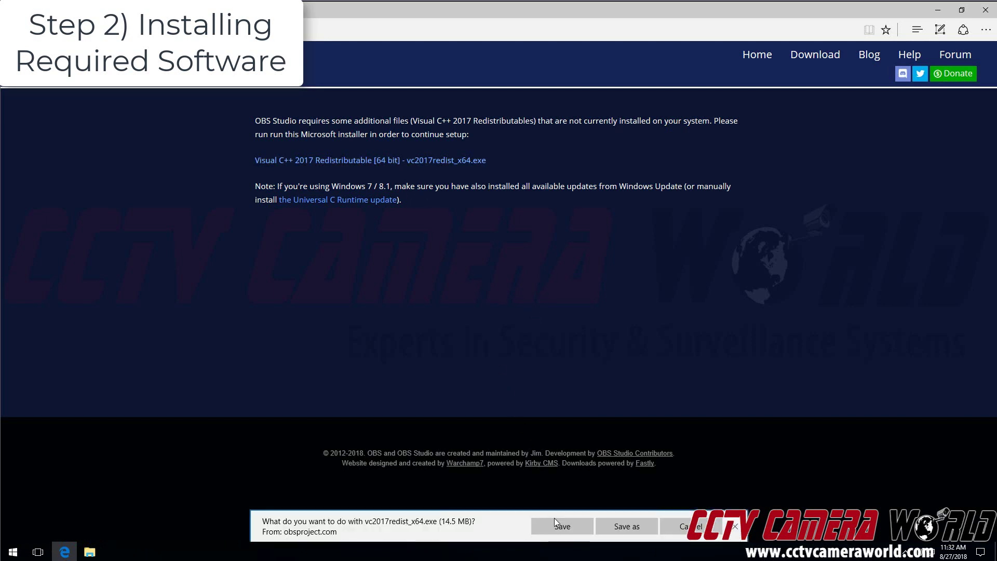
pyautogui.click(555, 523)
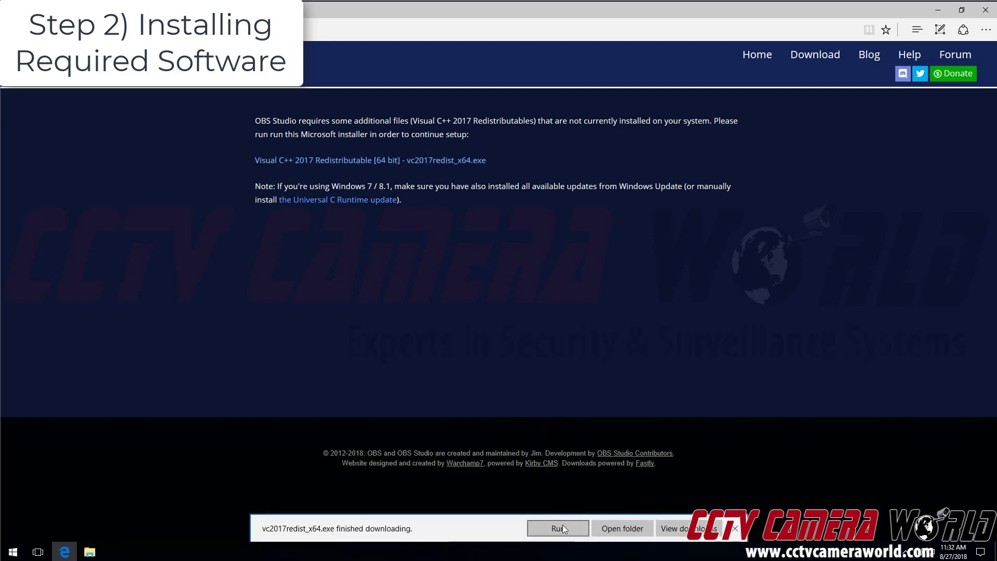
pyautogui.click(563, 526)
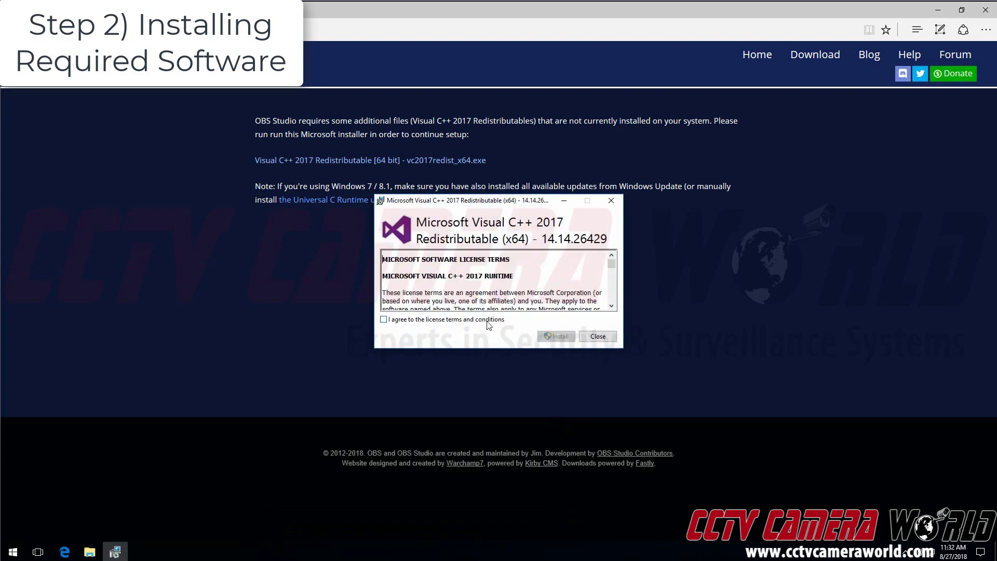
pyautogui.click(489, 321)
pyautogui.click(551, 337)
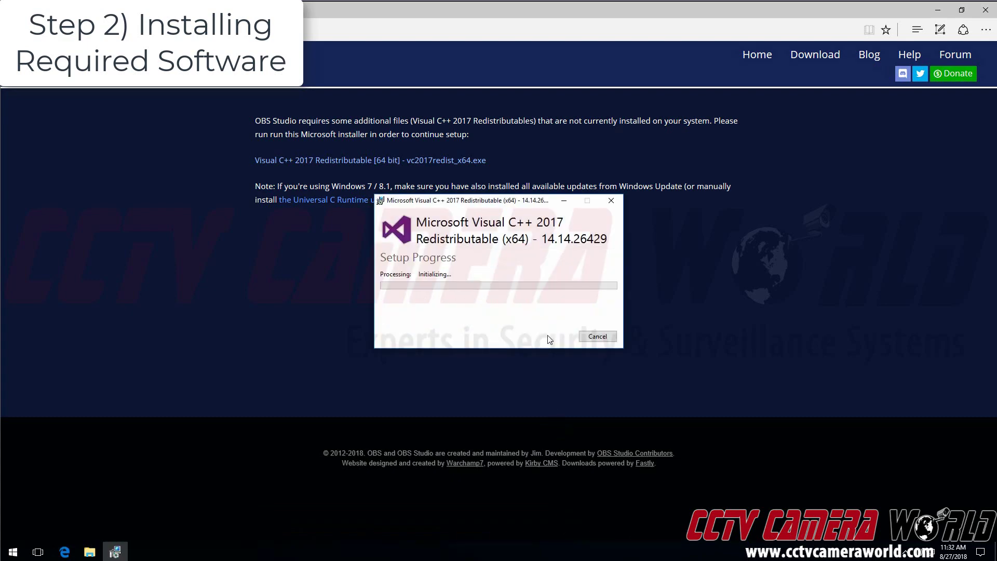
pyautogui.click(474, 354)
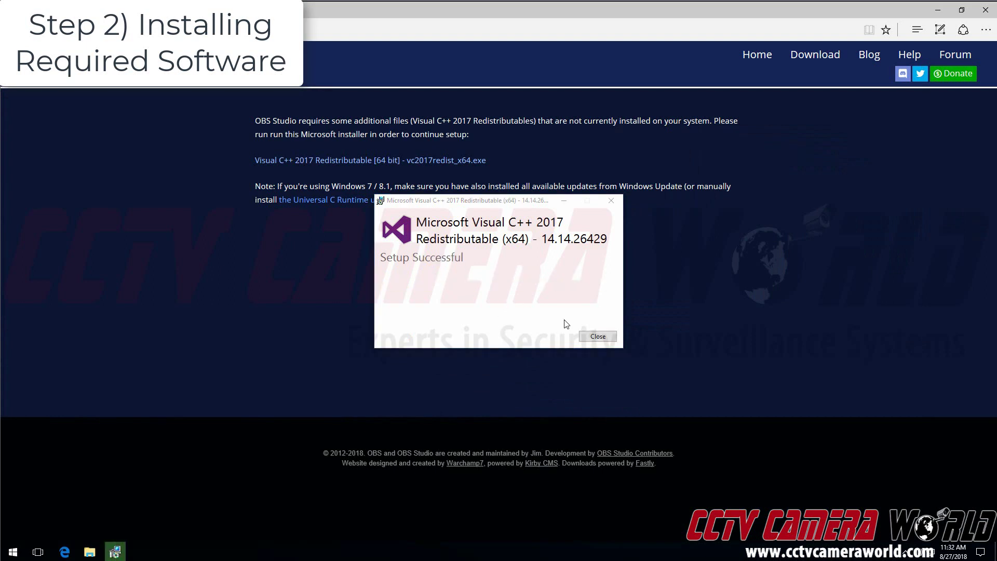
pyautogui.click(590, 338)
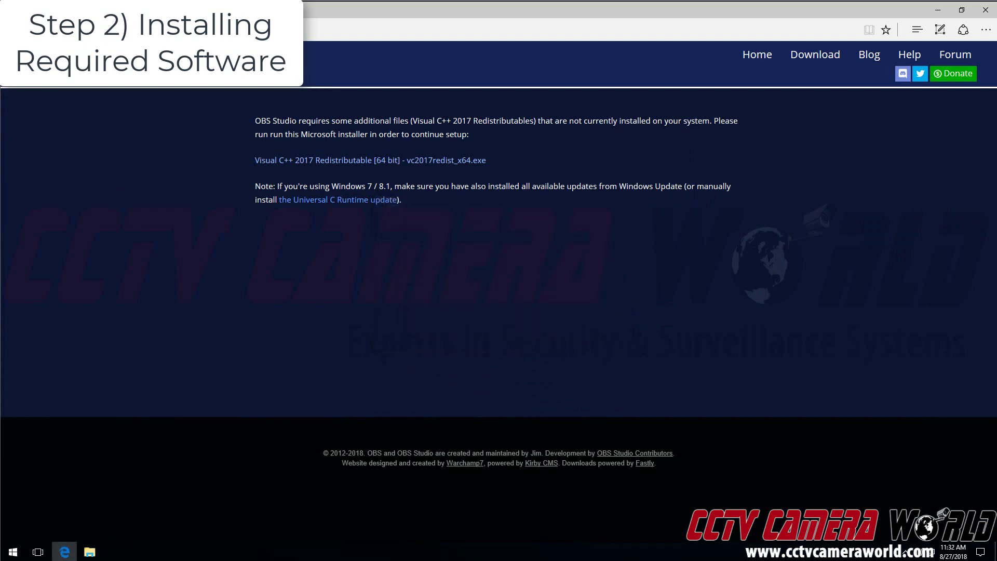
# - Run OBS-Studio-22.0.1-Full-Installer-x64 from the Downloads folder as administrator
pyautogui.click(12, 30)
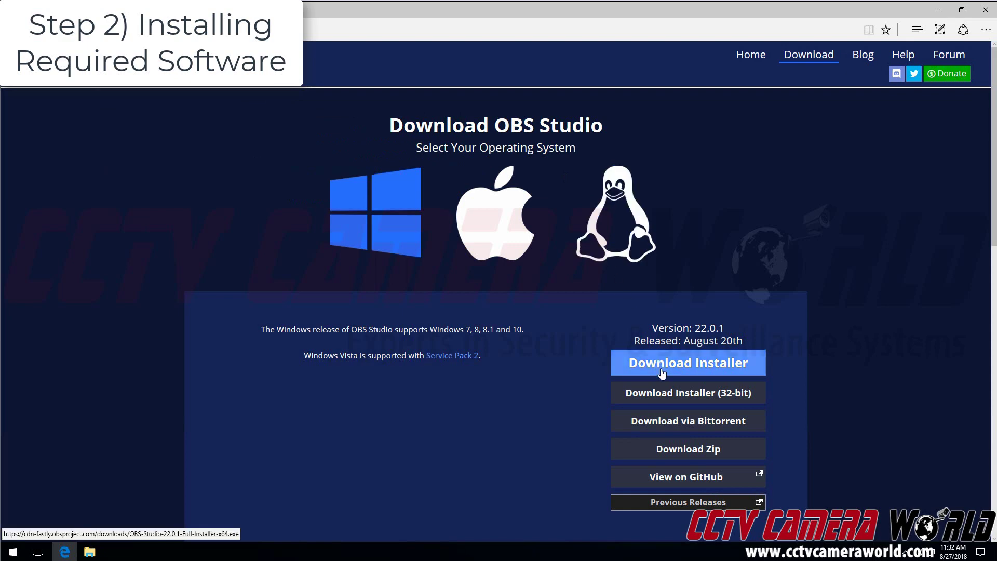
pyautogui.click(89, 552)
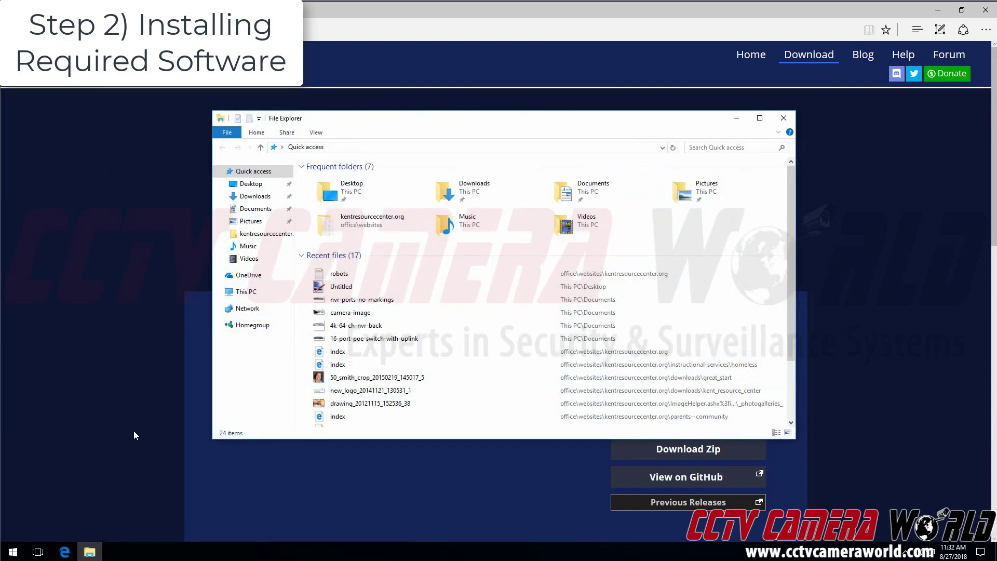
pyautogui.click(253, 200)
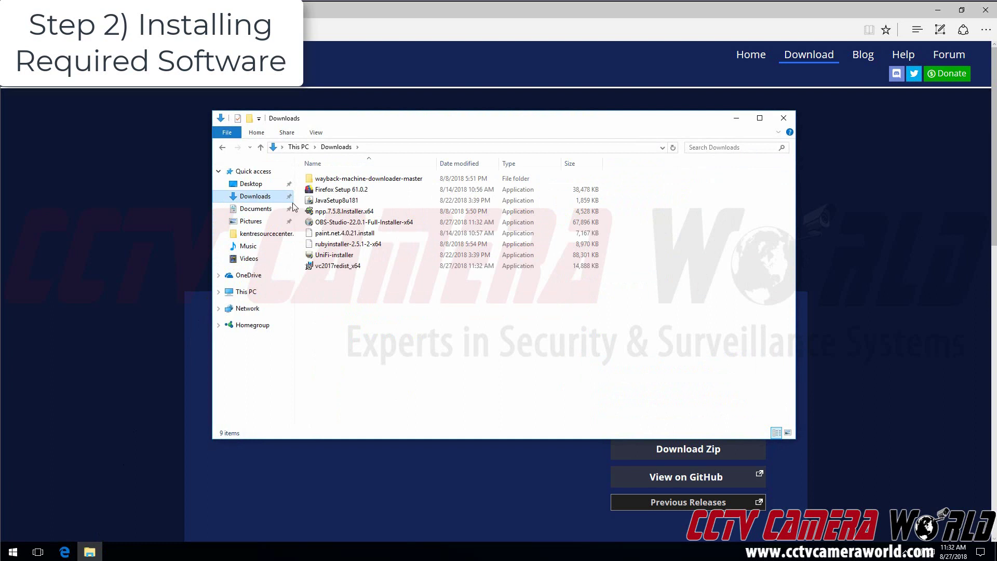
pyautogui.rightClick(326, 223)
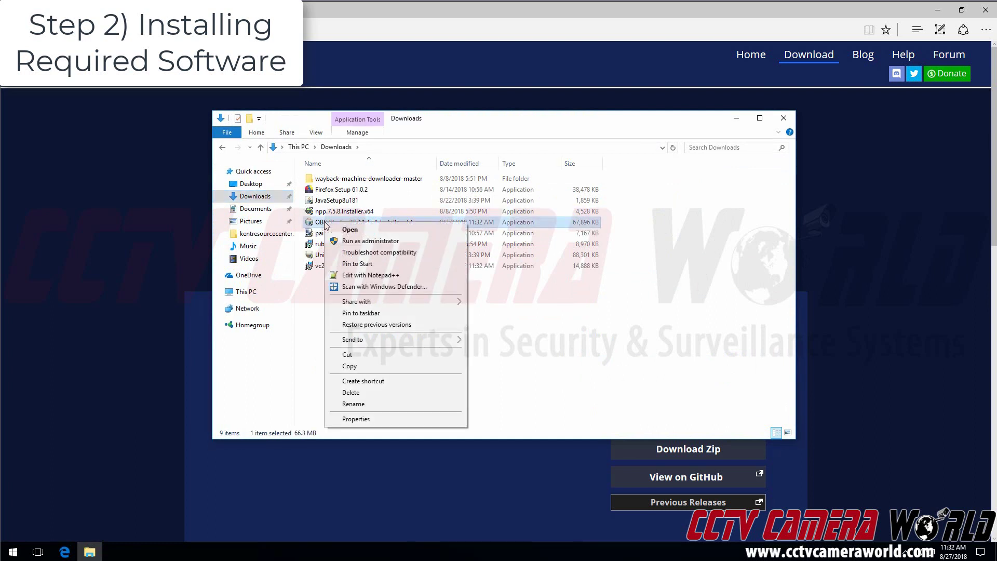
pyautogui.click(426, 239)
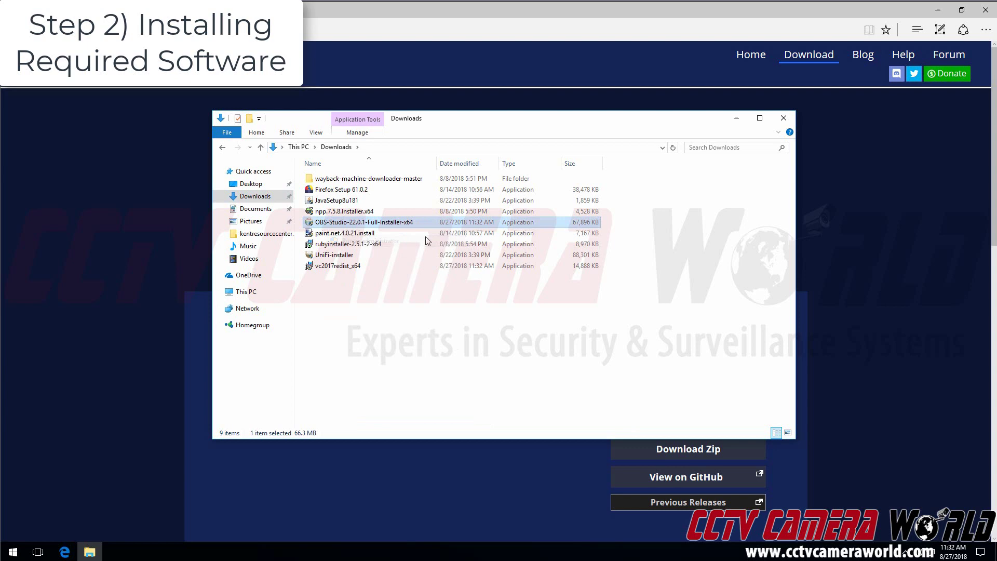
pyautogui.click(436, 356)
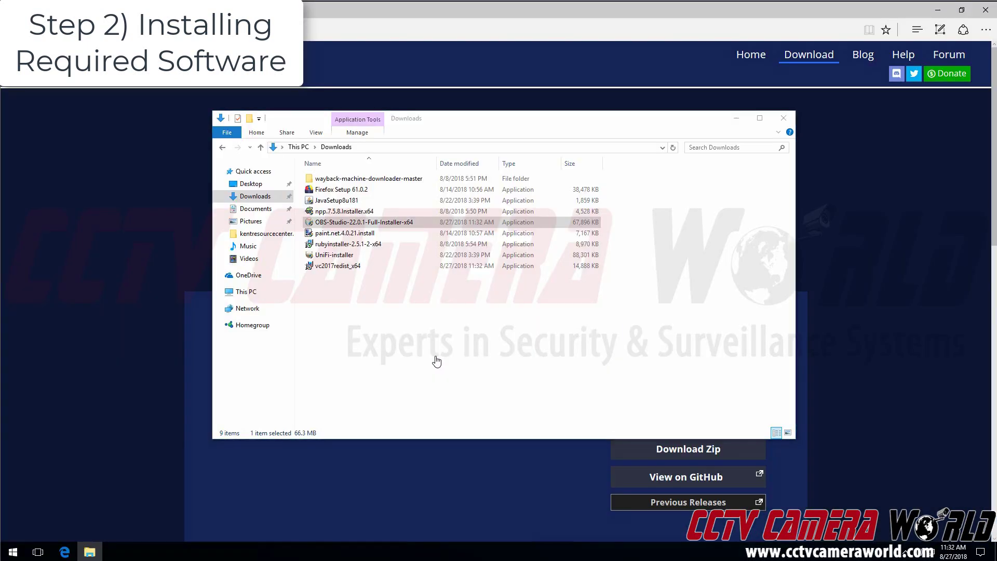
# - Install OBS Studio 22.0.1 with the default location and components, then launch it
pyautogui.click(550, 361)
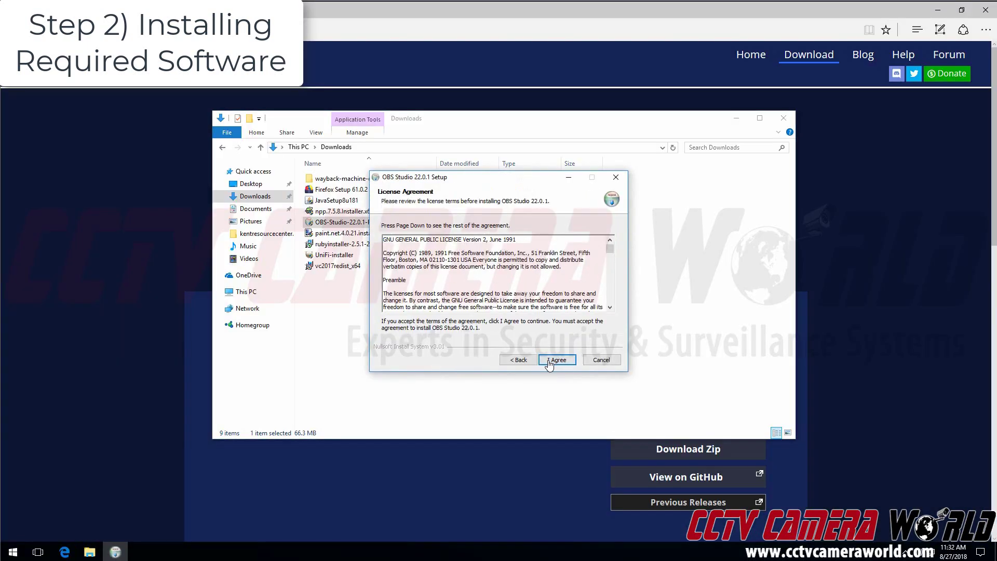
pyautogui.click(557, 360)
pyautogui.click(550, 366)
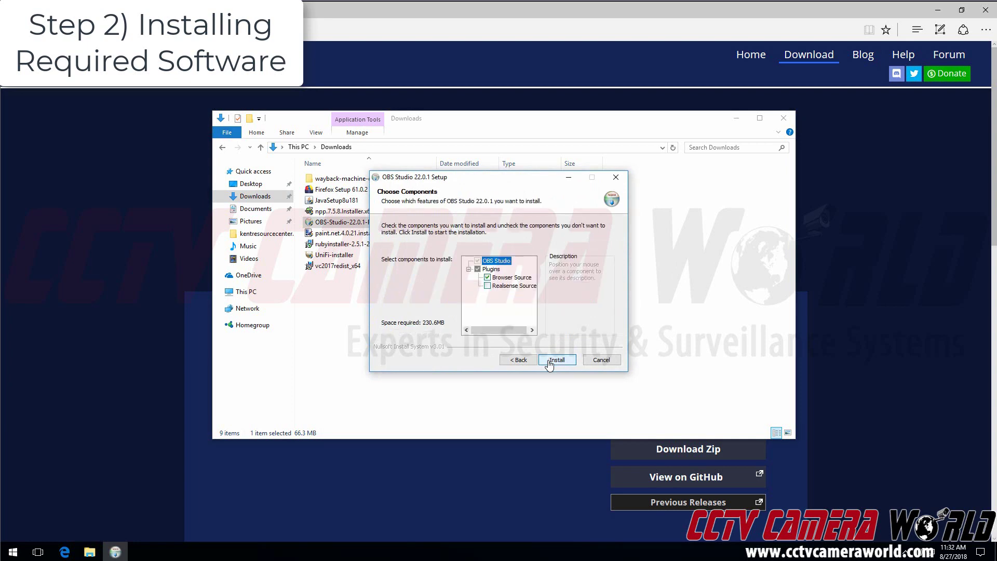
pyautogui.click(550, 363)
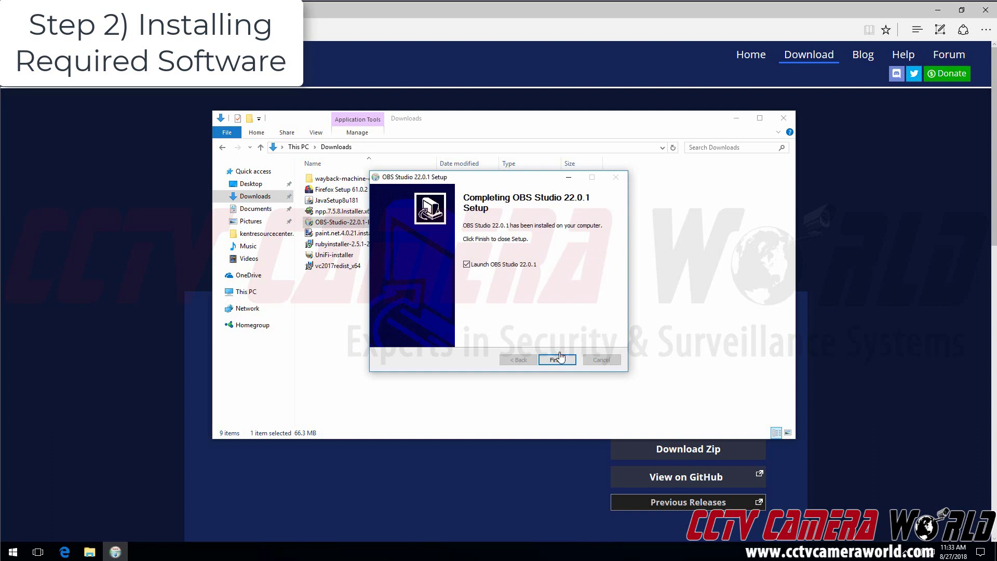
pyautogui.click(557, 359)
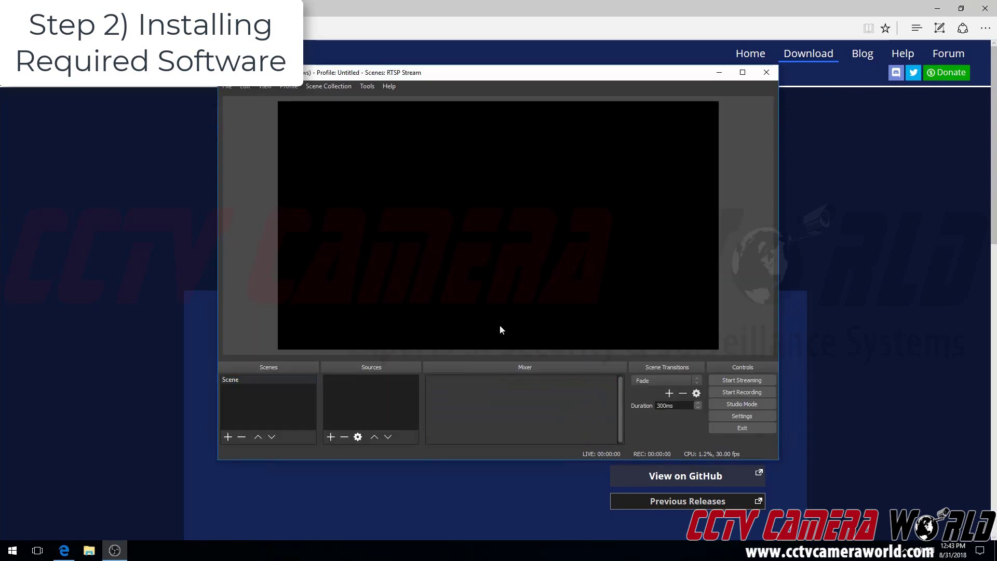
# - Open Notepad and type the camera's RTSP link with its login credentials and channel parameters
pyautogui.click(13, 552)
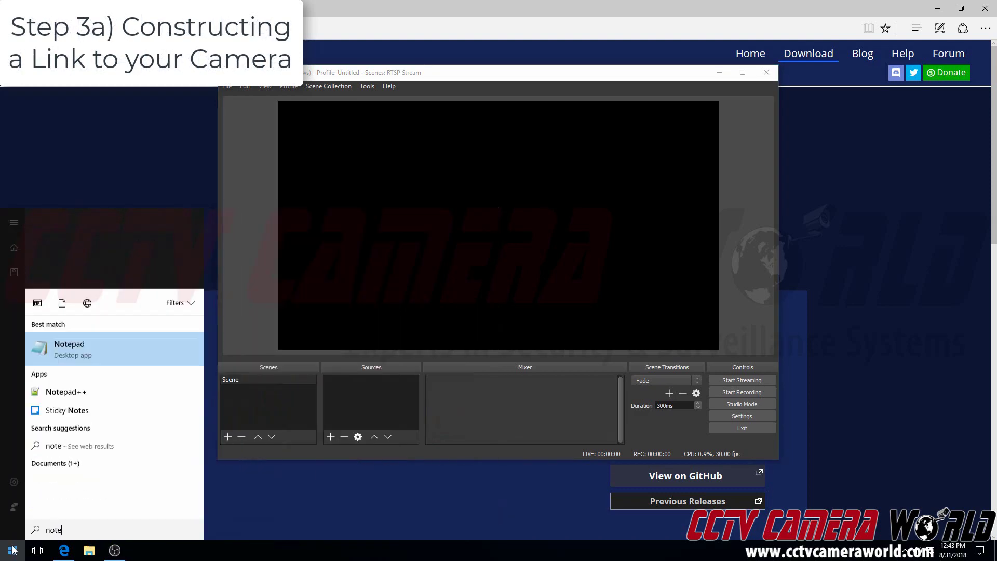
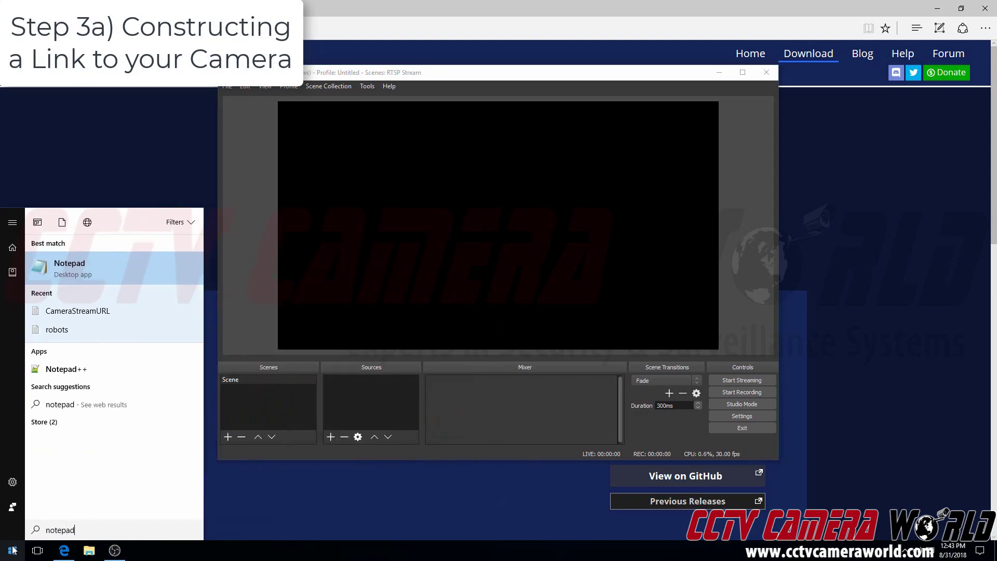
pyautogui.press('Return')
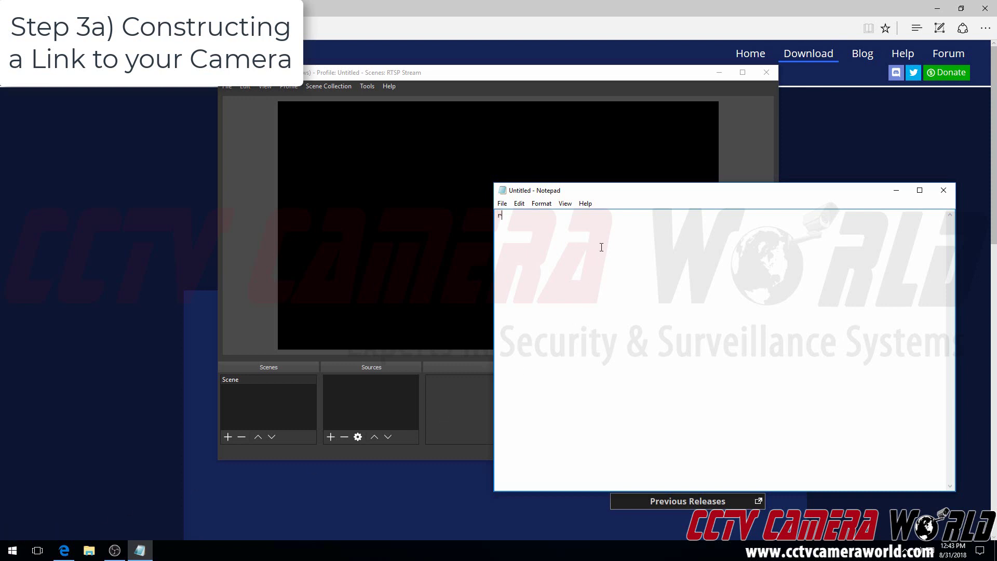
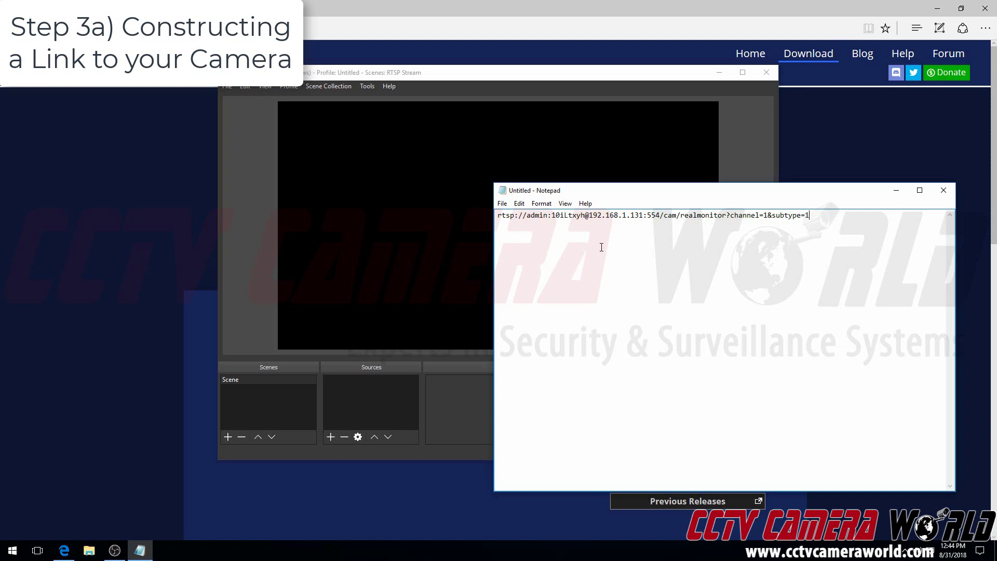
# - Save the Notepad file to the Desktop as CameraStreamURL
pyautogui.click(502, 203)
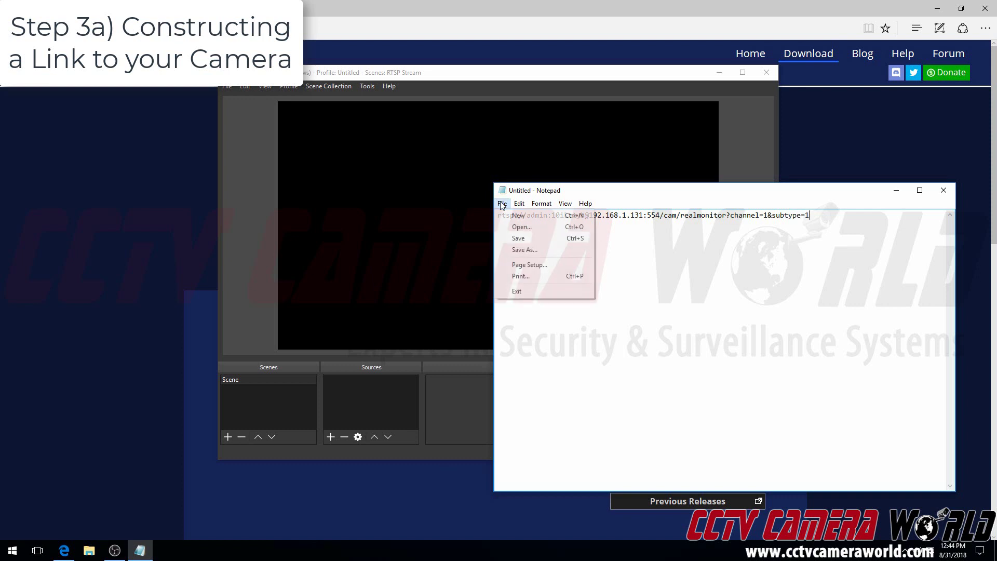
pyautogui.click(523, 250)
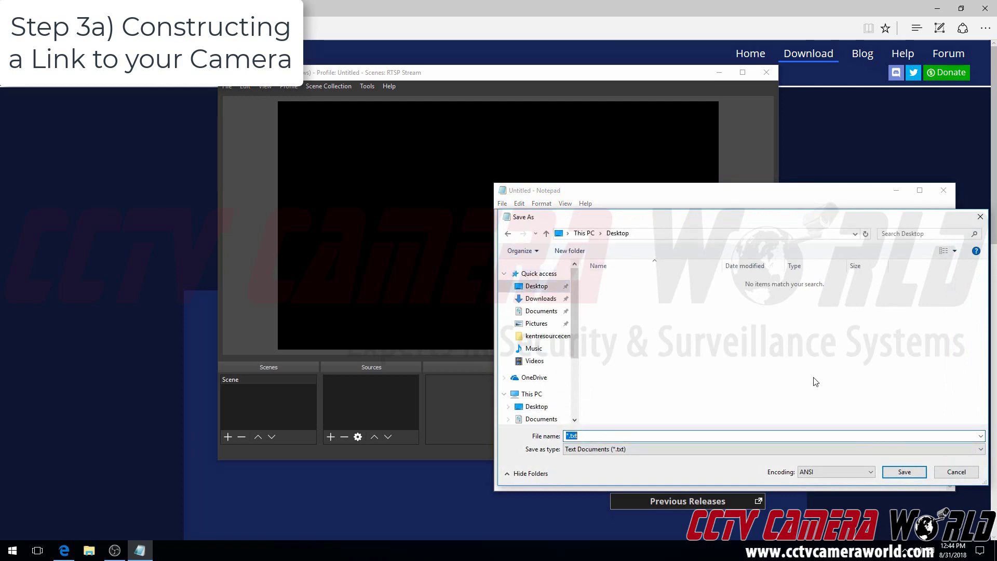
pyautogui.write('CameraSt')
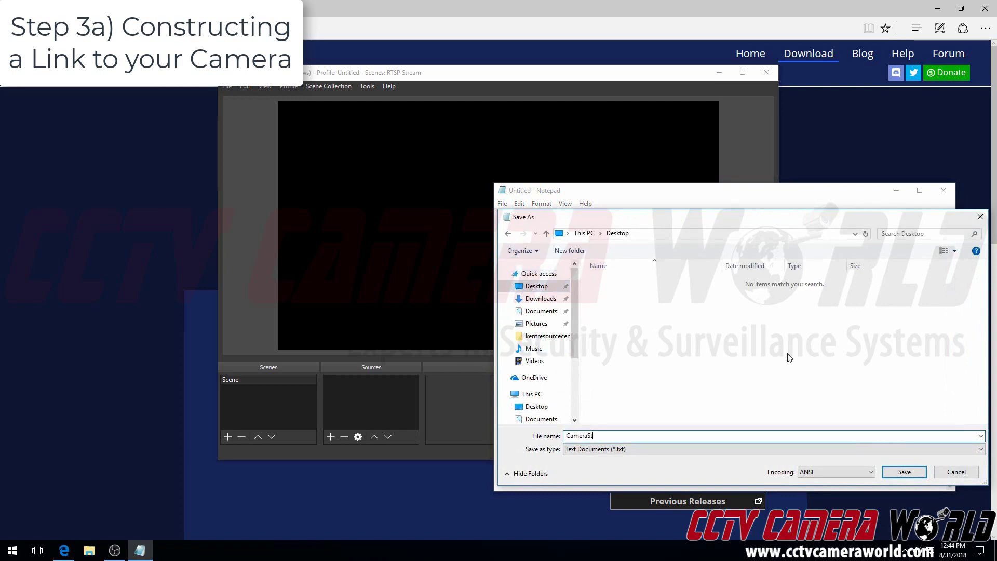
pyautogui.write('reamURL')
pyautogui.press('Return')
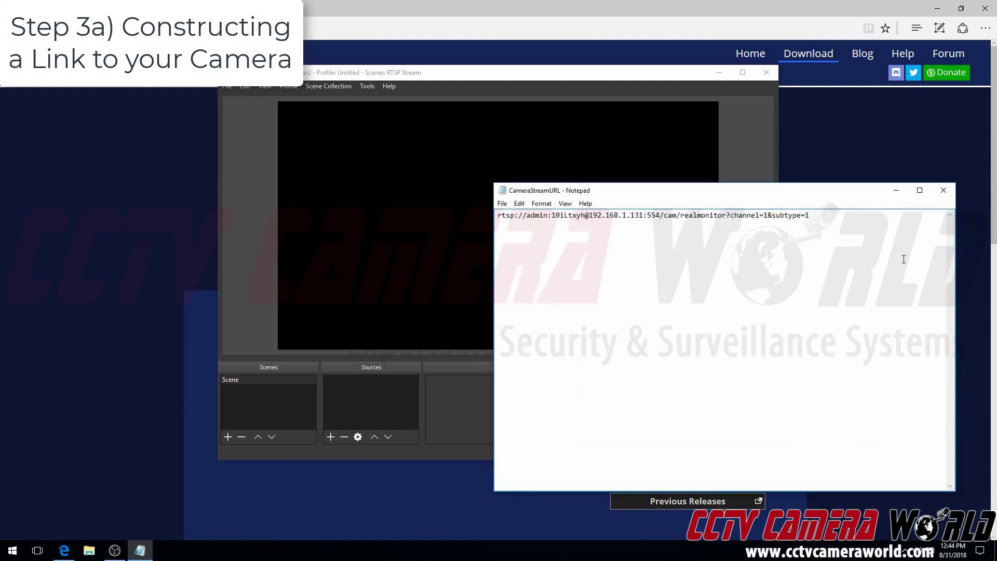
# - Add a Media Source named 'IP Camera Stream' with Local File, restart, hardware decoding and hide-on-end unchecked
pyautogui.click(897, 191)
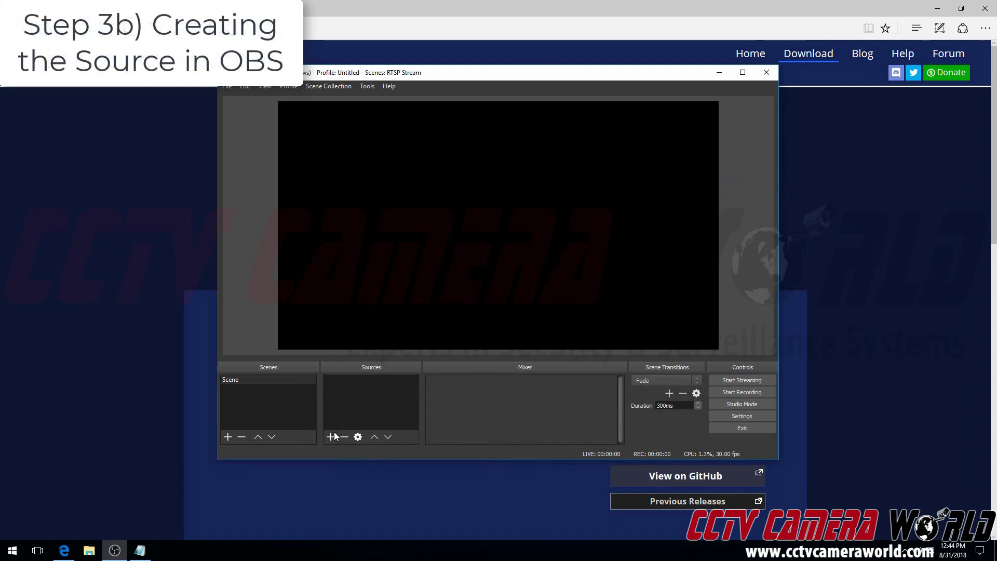
pyautogui.click(331, 437)
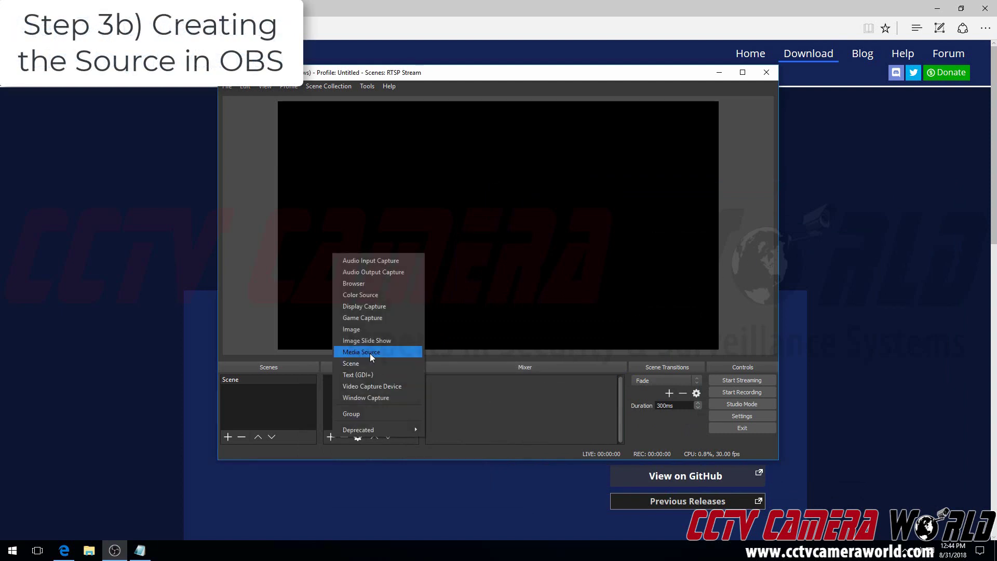
pyautogui.click(371, 353)
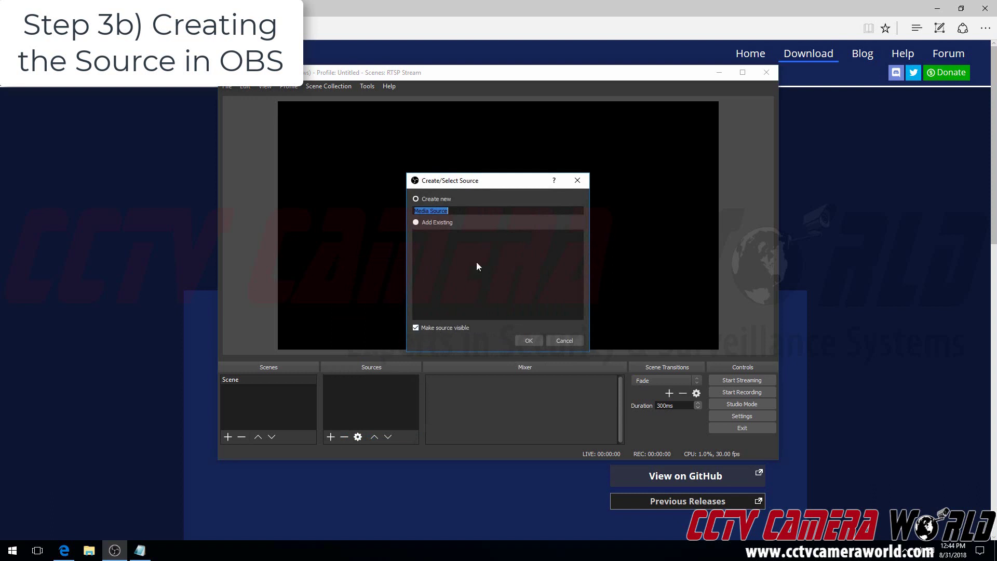
pyautogui.write('IP Camera Stream')
pyautogui.press('Return')
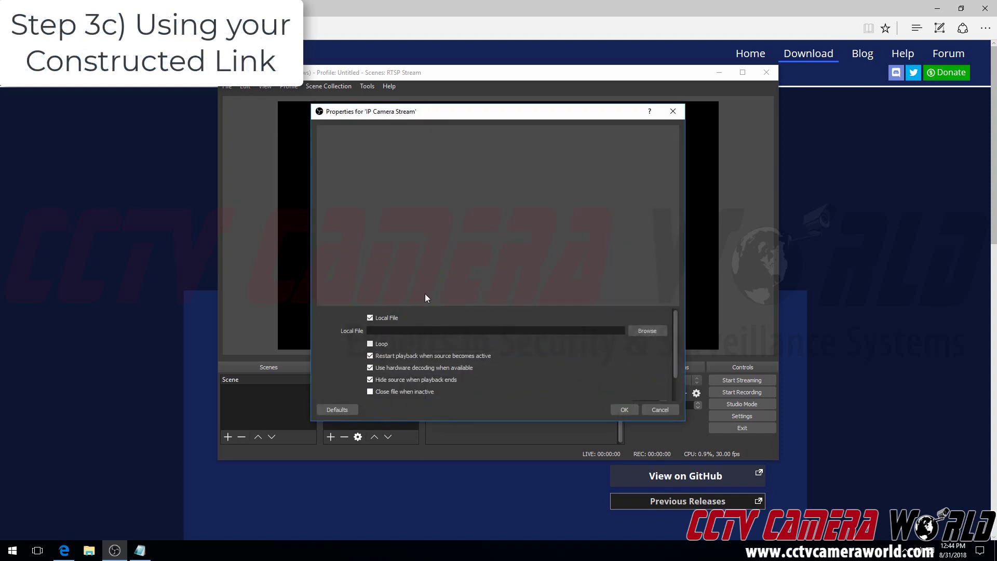
pyautogui.click(370, 318)
pyautogui.click(371, 302)
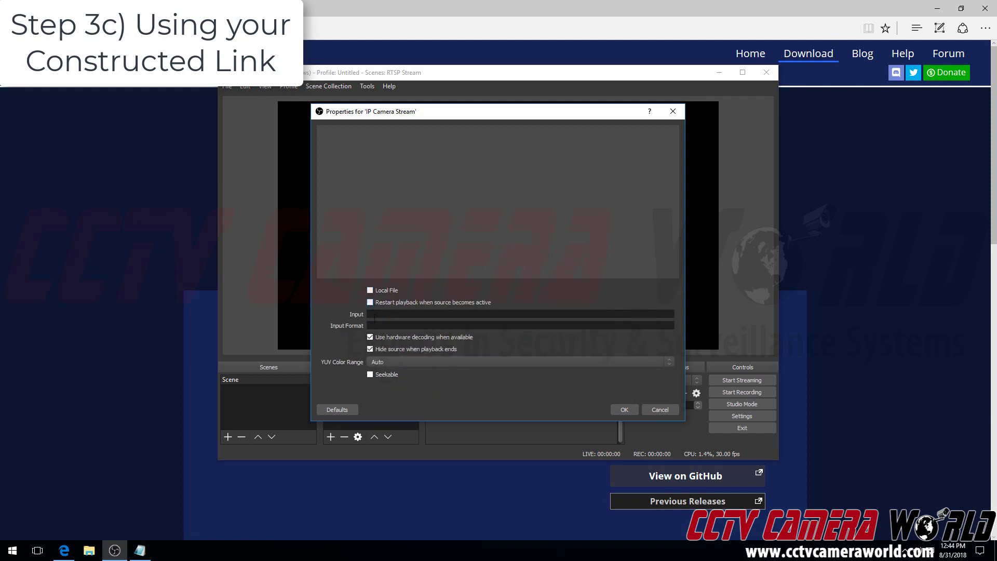
pyautogui.click(370, 337)
pyautogui.click(370, 350)
# - Copy the RTSP link from Notepad into the source's Input field and confirm the properties
pyautogui.hotkey('ctrl', 'v')
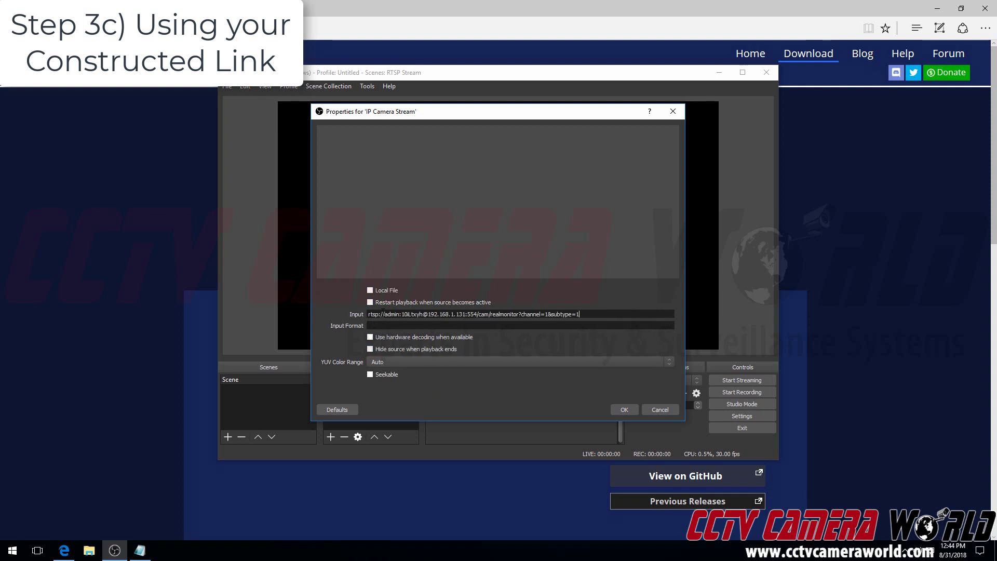
pyautogui.moveTo(589, 323); pyautogui.dragTo(343, 319)
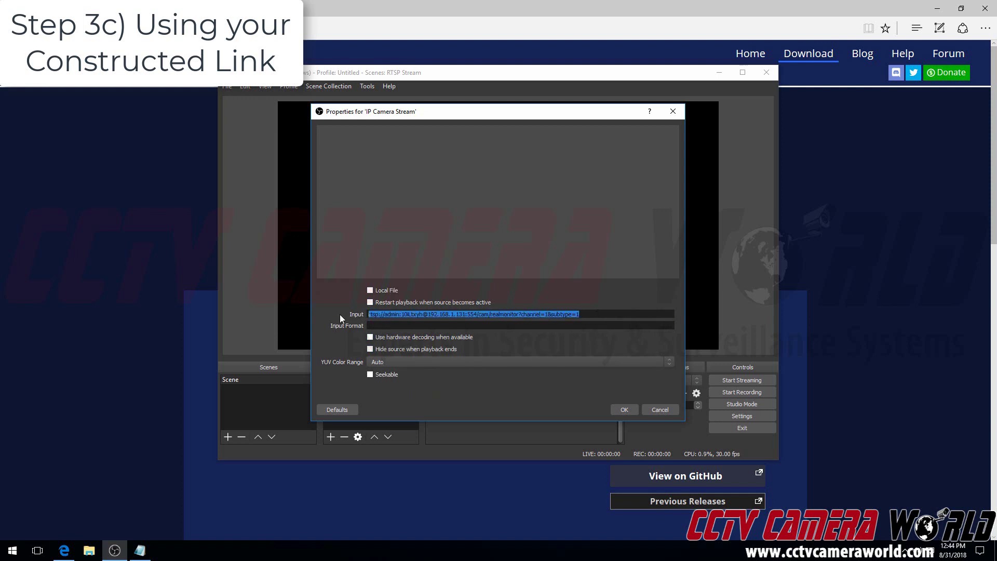
pyautogui.press('BackSpace')
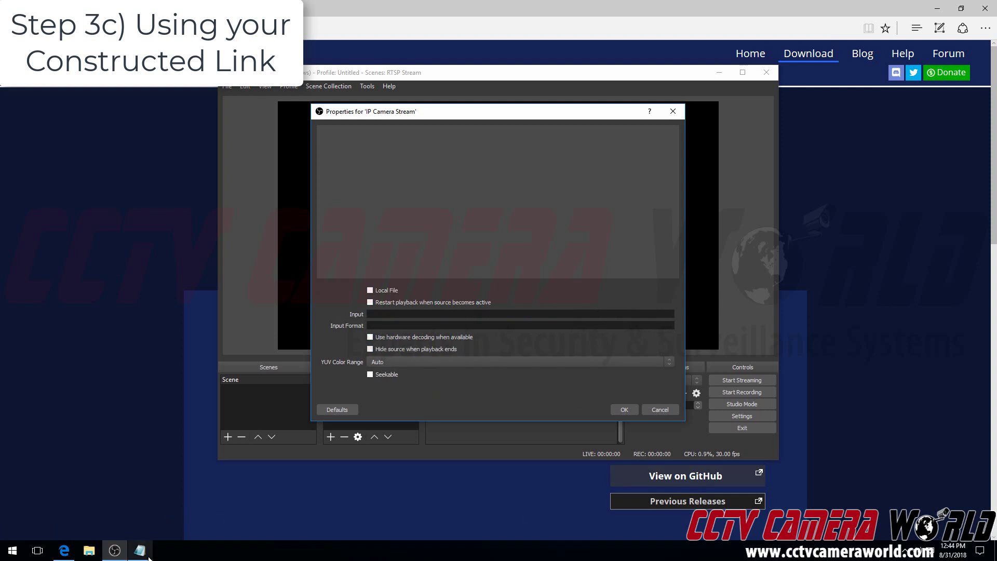
pyautogui.click(139, 551)
pyautogui.moveTo(810, 215); pyautogui.dragTo(497, 214)
pyautogui.rightClick(500, 213)
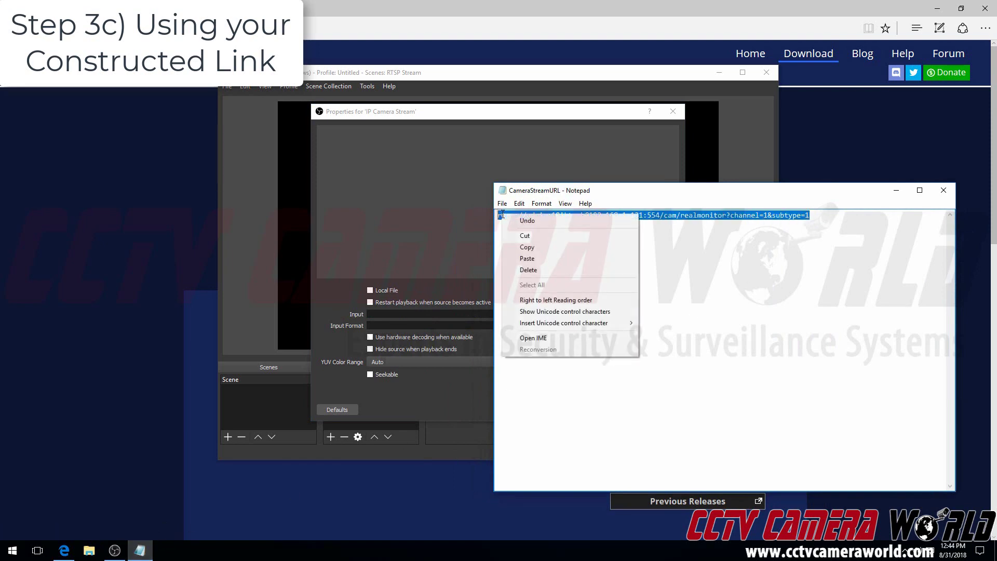
pyautogui.click(521, 245)
pyautogui.click(416, 317)
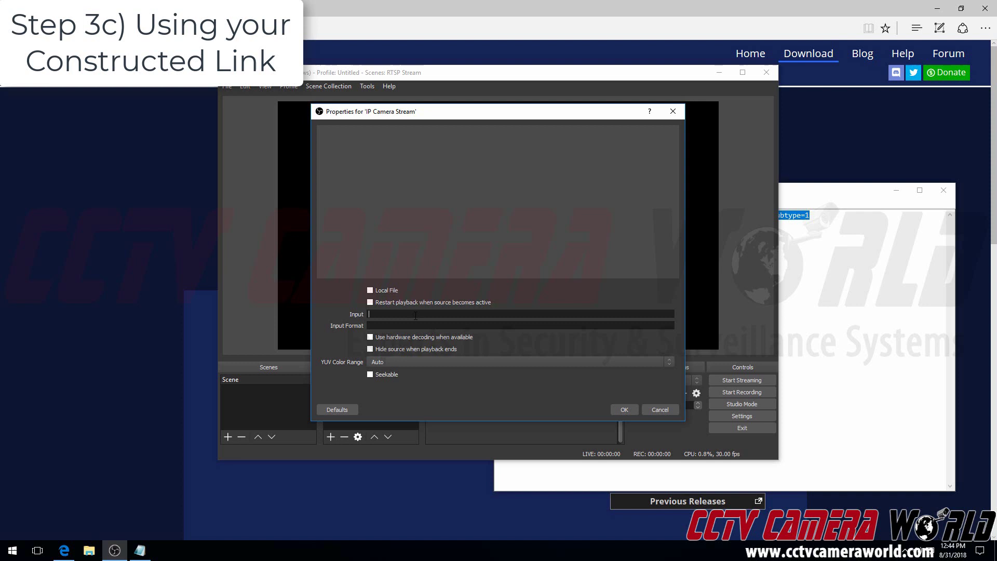
pyautogui.rightClick(416, 319)
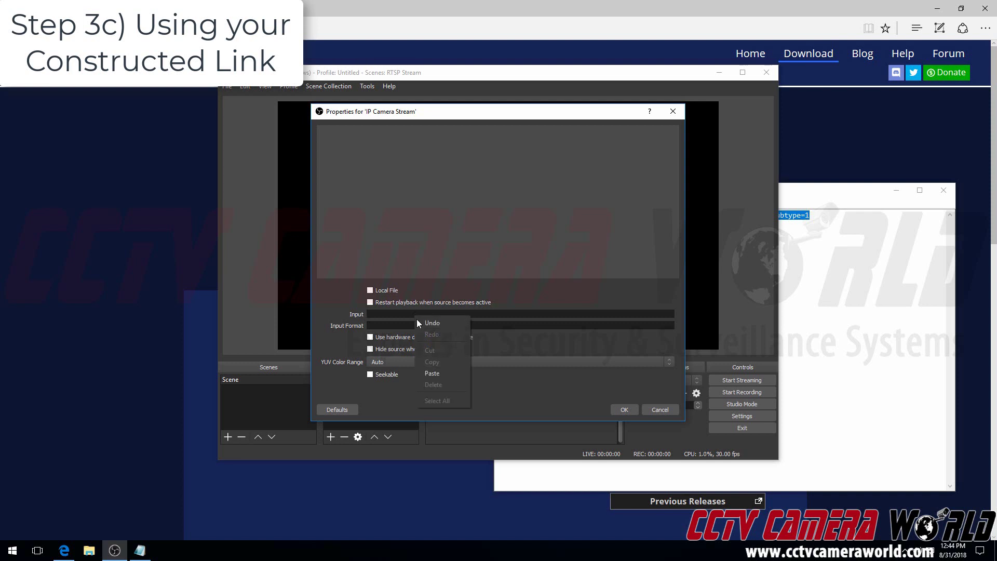
pyautogui.click(441, 378)
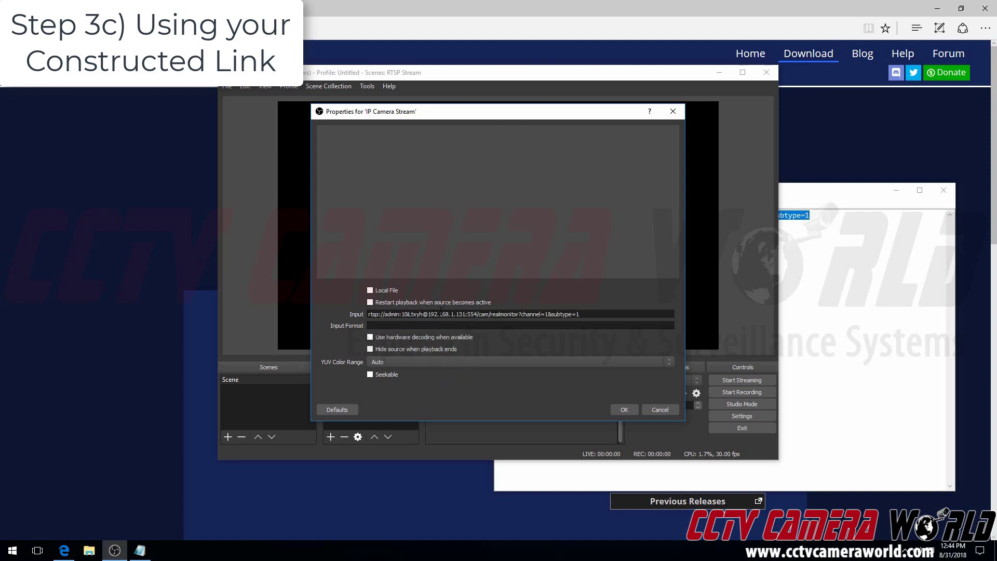
pyautogui.click(621, 413)
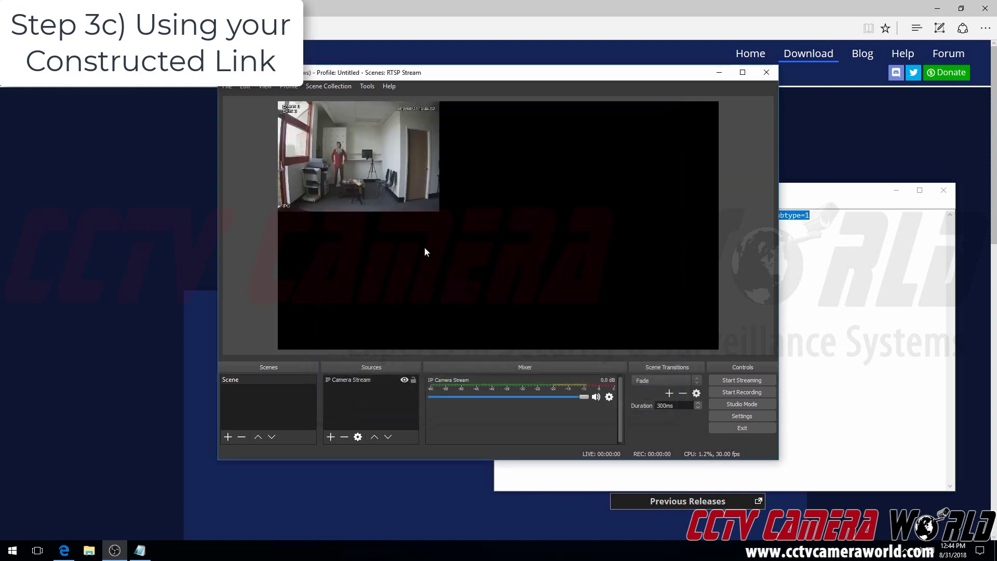
# - Apply Transform > Stretch to screen to the IP Camera Stream source, then deselect it
pyautogui.rightClick(375, 157)
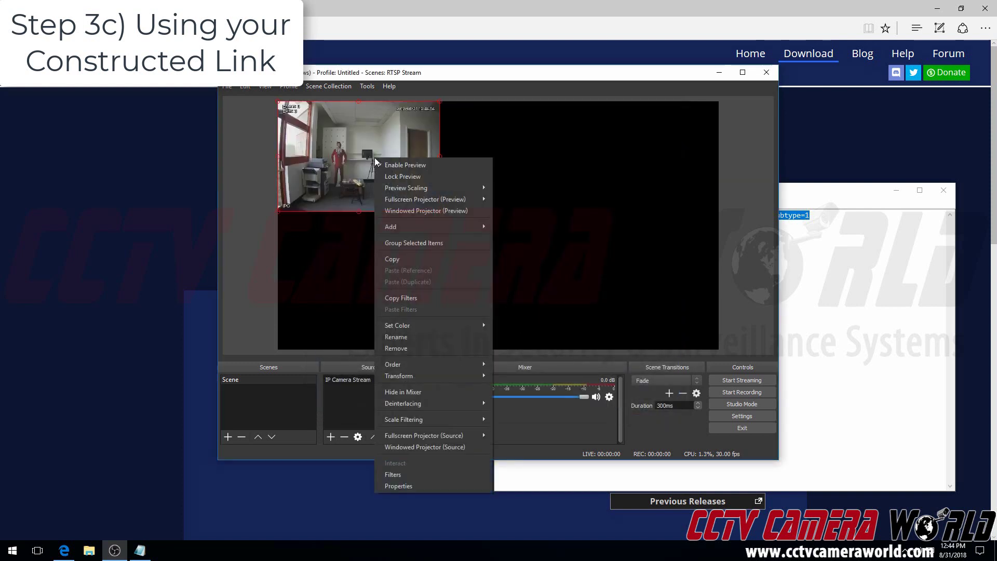
pyautogui.moveTo(423, 375)
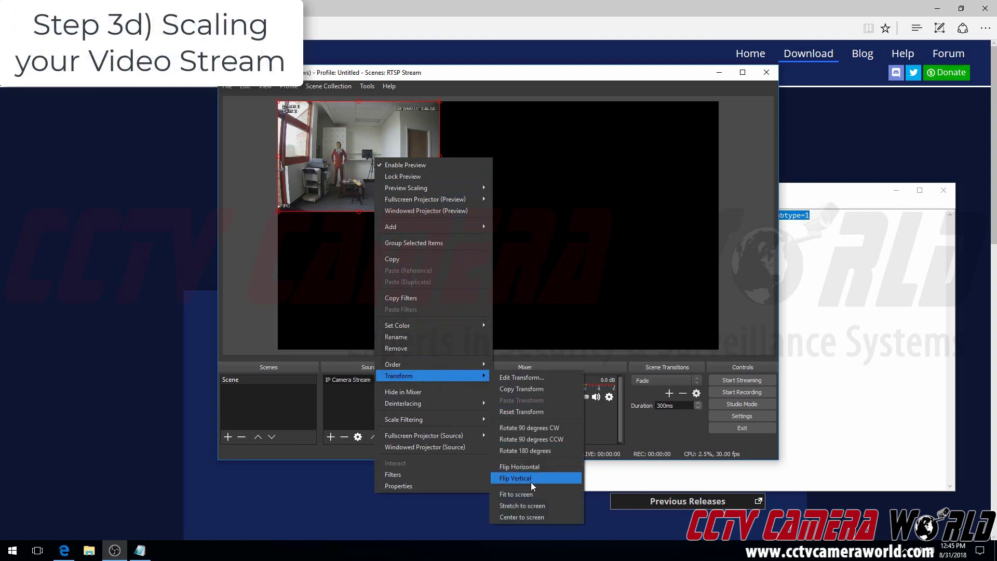
pyautogui.click(532, 505)
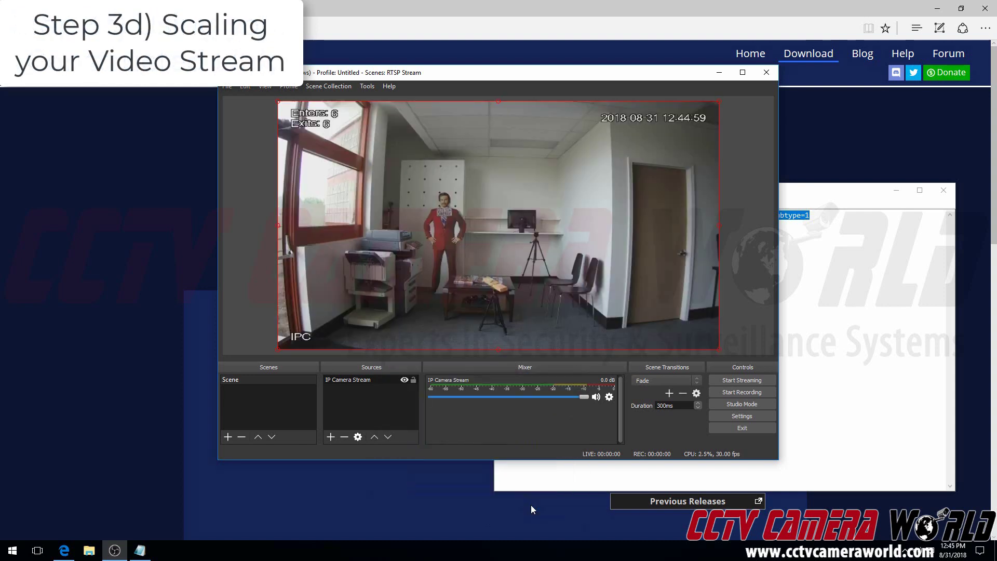
pyautogui.click(749, 311)
pyautogui.click(800, 307)
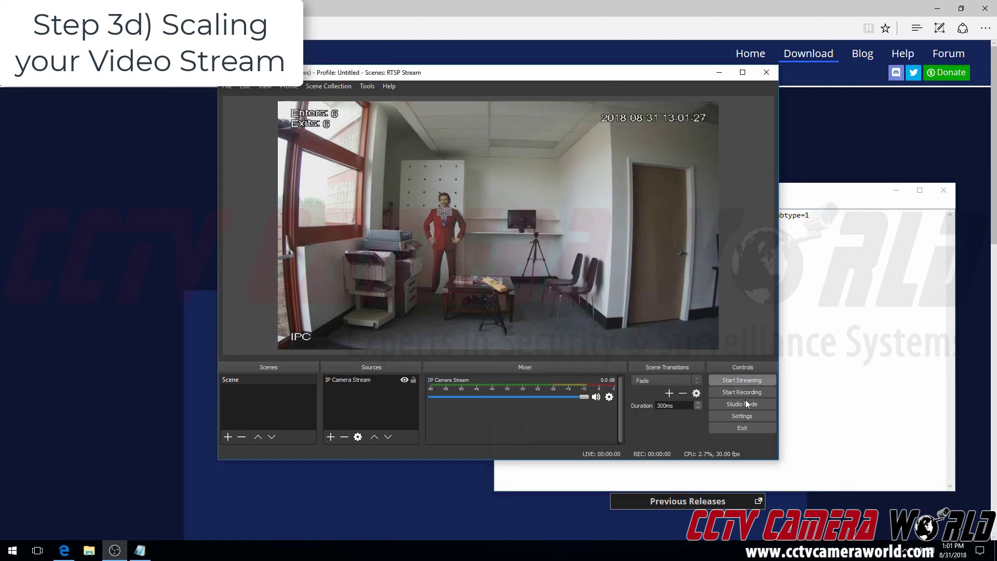
# - Set Stream to Streaming Services, YouTube / YouTube Gaming, Primary YouTube ingest server, and select the stream key
pyautogui.click(746, 414)
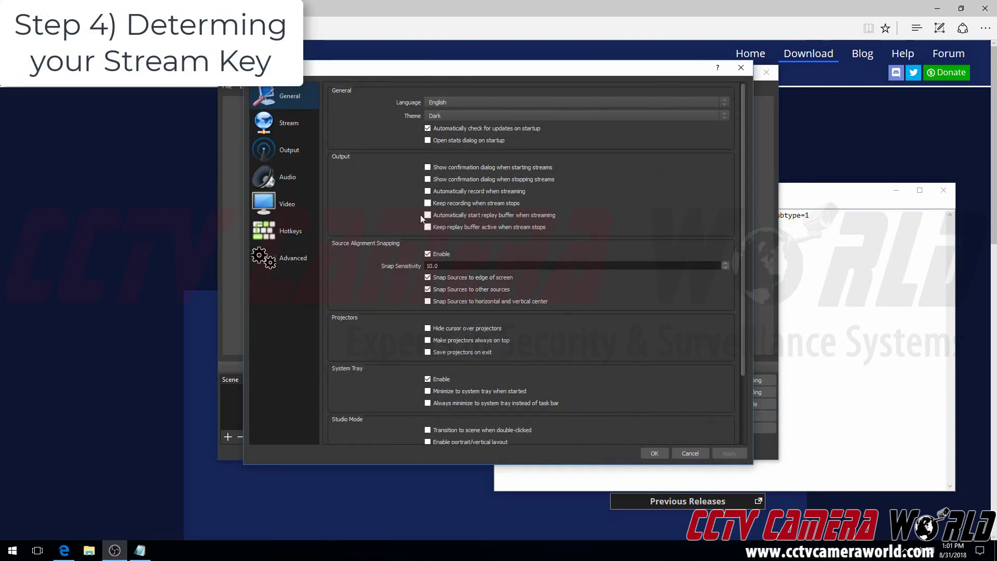
pyautogui.click(291, 124)
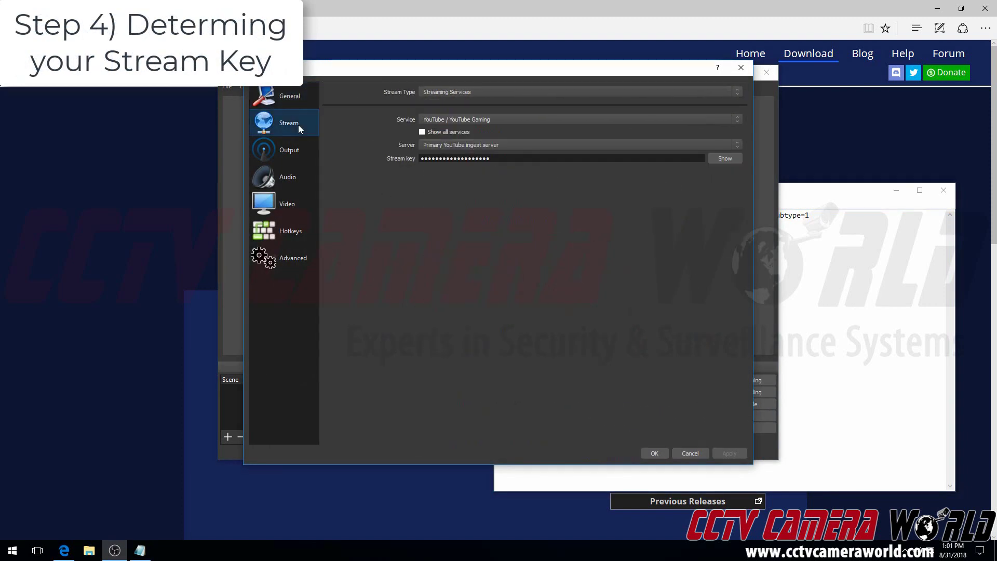
pyautogui.click(439, 92)
pyautogui.click(437, 99)
pyautogui.click(444, 121)
pyautogui.click(441, 135)
pyautogui.click(450, 145)
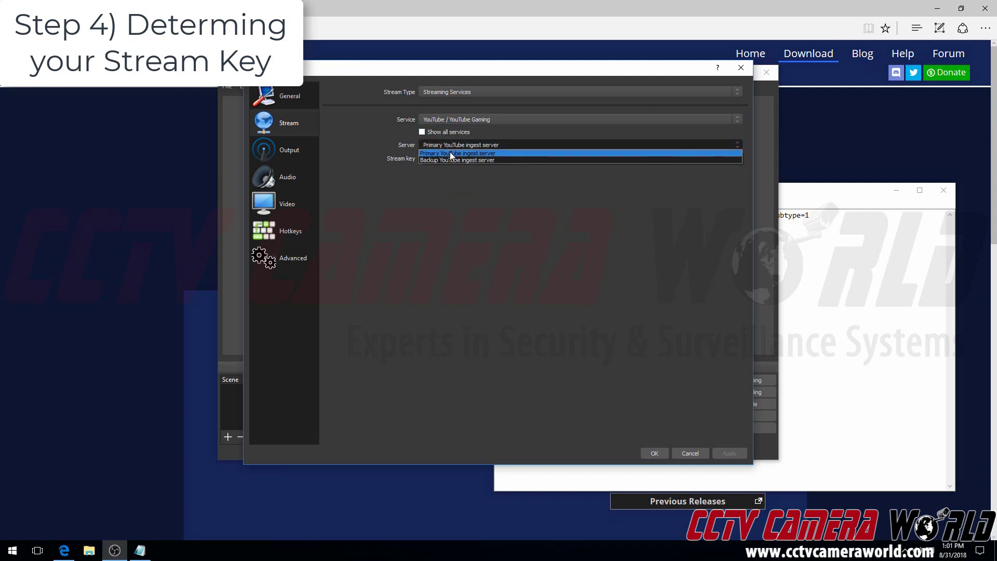
pyautogui.click(451, 154)
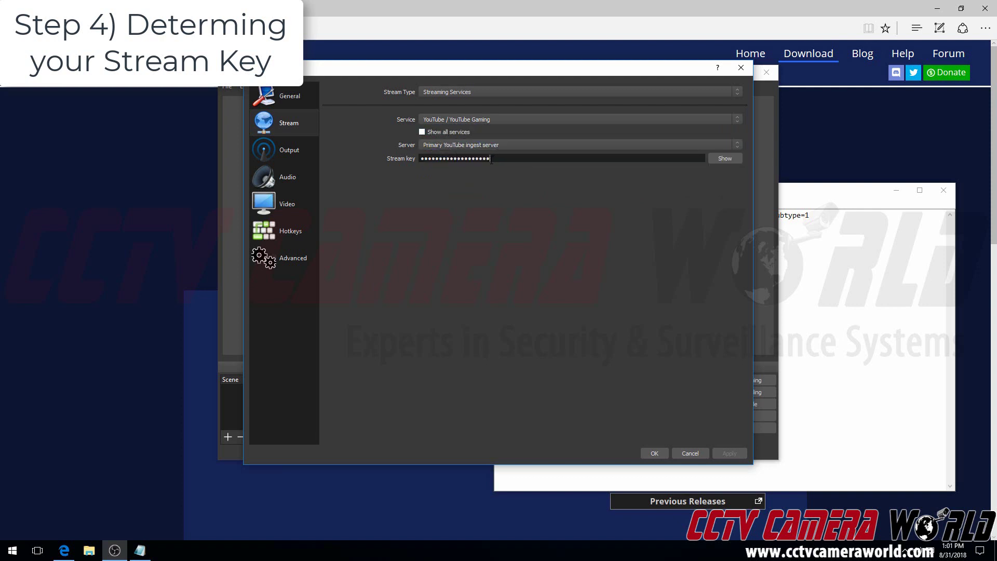
pyautogui.moveTo(491, 159); pyautogui.dragTo(421, 159)
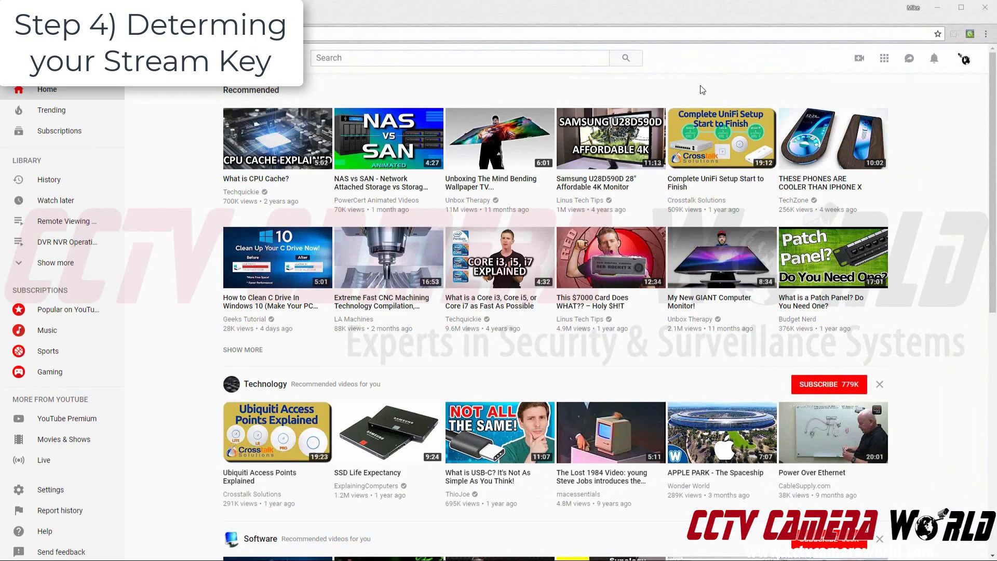
# - Go from the account menu through YouTube Studio to Creator Studio Classic's Live Streaming page
pyautogui.click(964, 61)
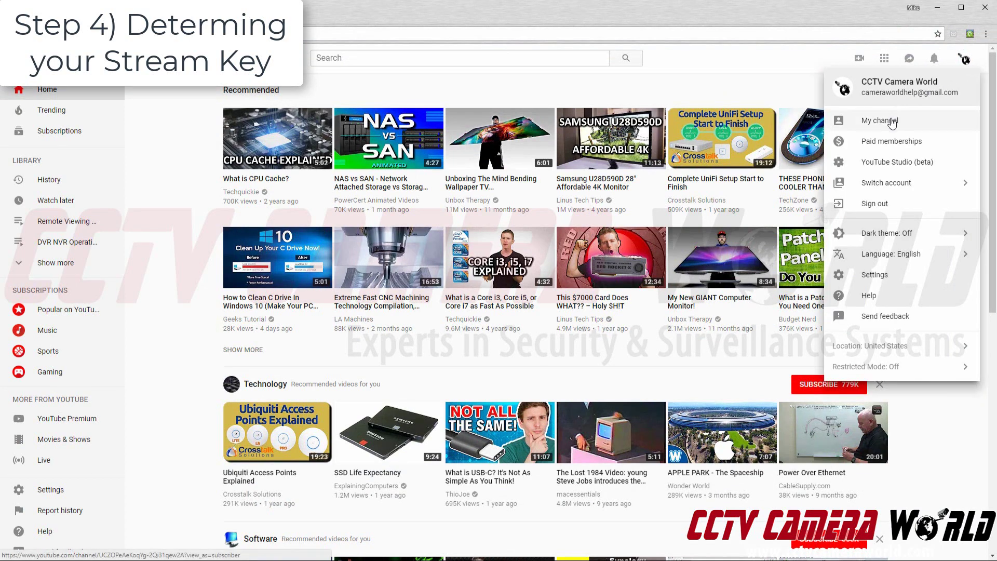
pyautogui.click(892, 122)
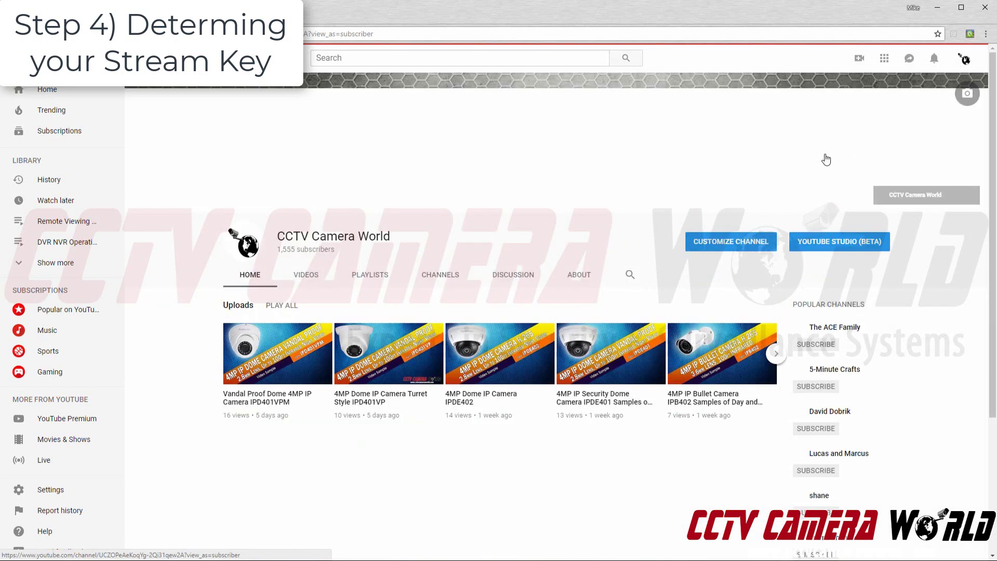
pyautogui.click(855, 244)
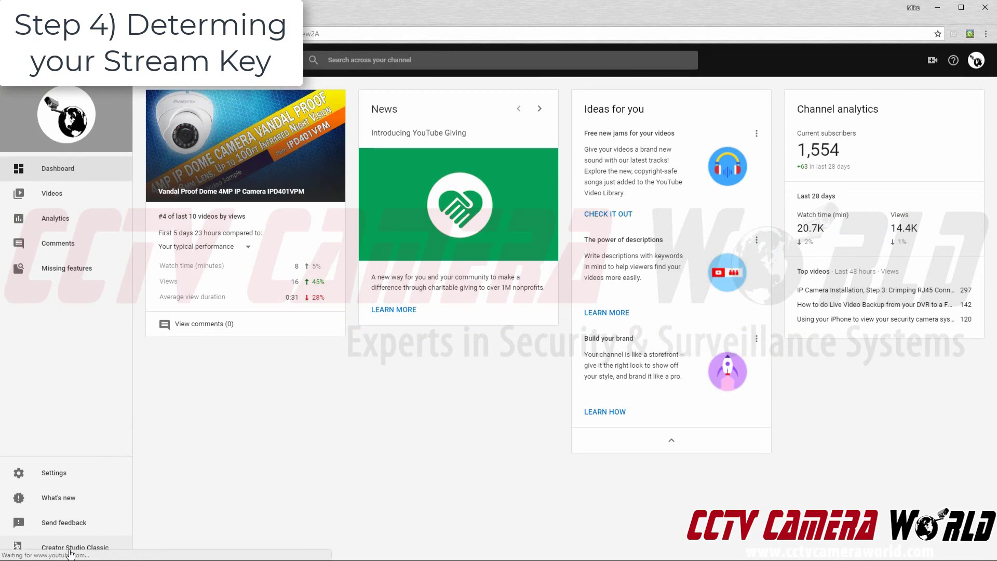
pyautogui.click(72, 550)
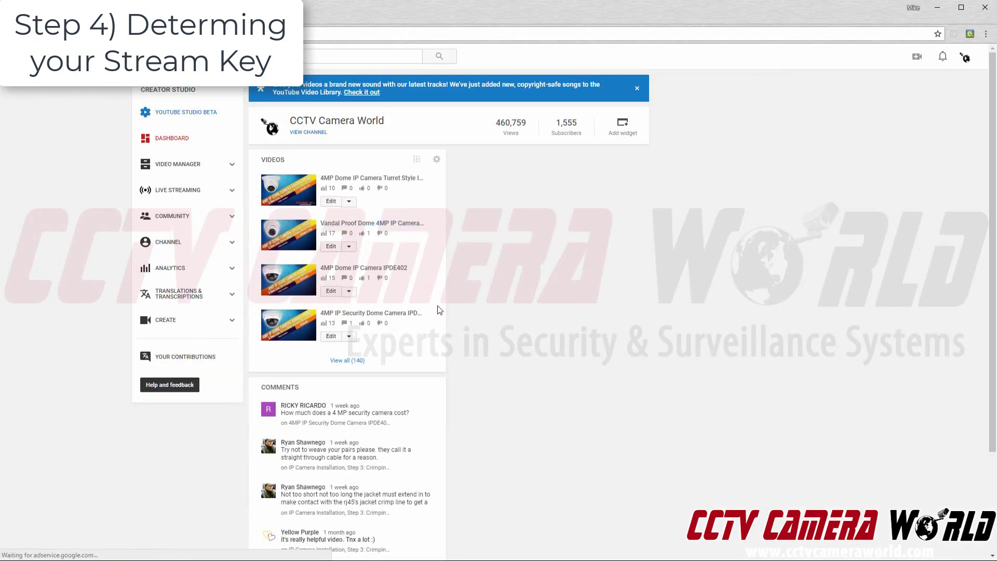
pyautogui.click(635, 89)
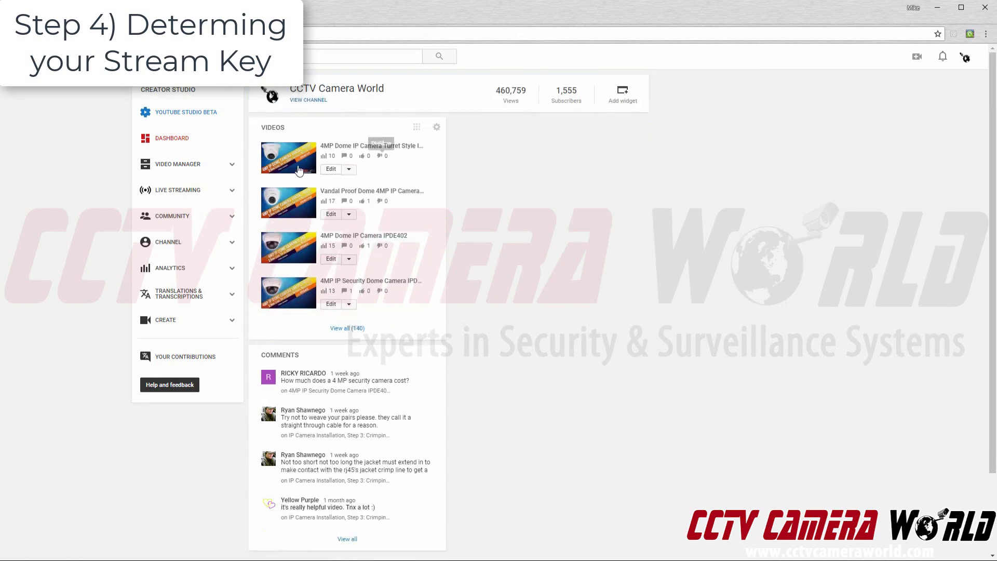
pyautogui.click(208, 203)
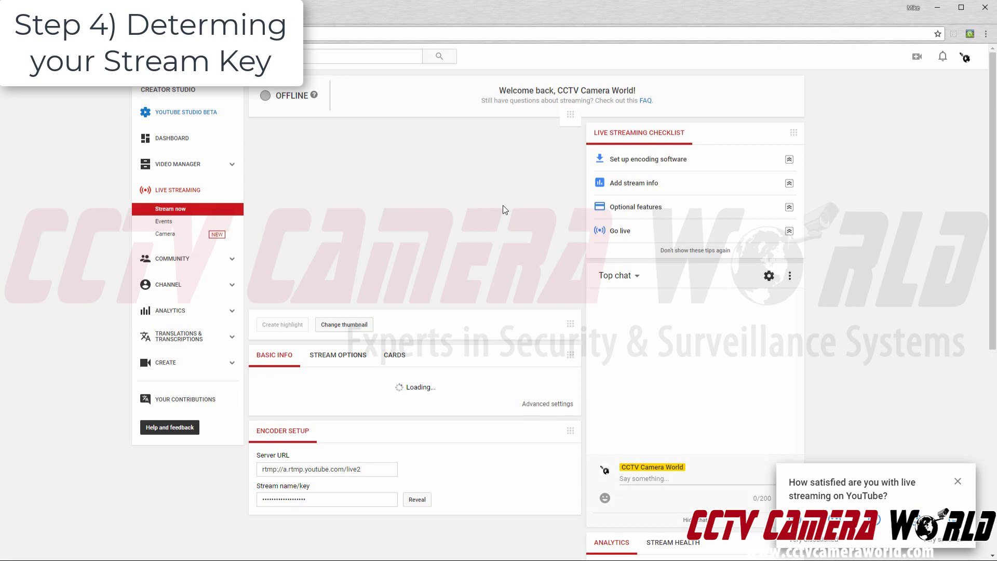
# - Dismiss the survey, reveal the stream key under Encoder Setup, and select it for copying
pyautogui.click(959, 482)
pyautogui.scroll(-3, 813, 317)
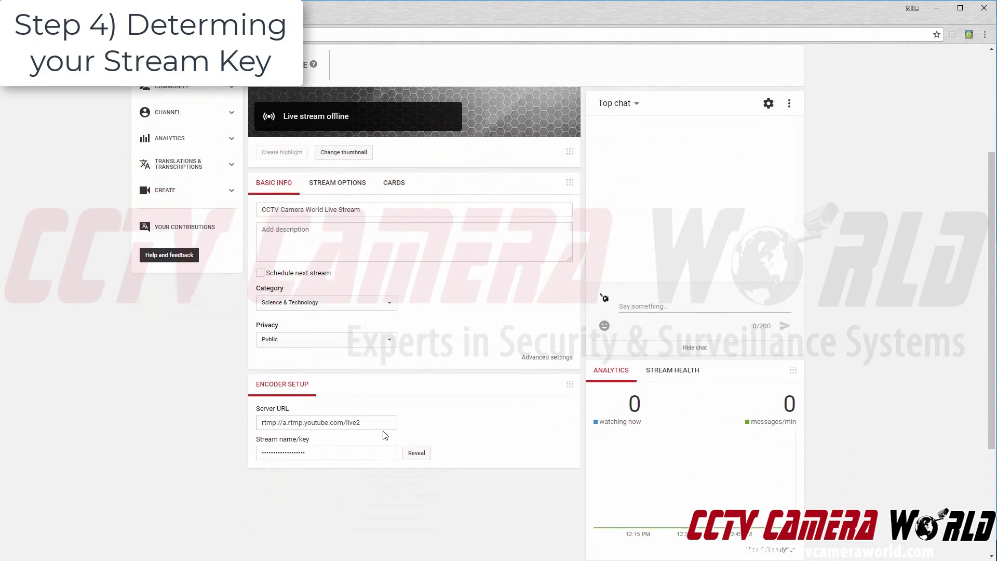
pyautogui.click(358, 456)
pyautogui.click(418, 487)
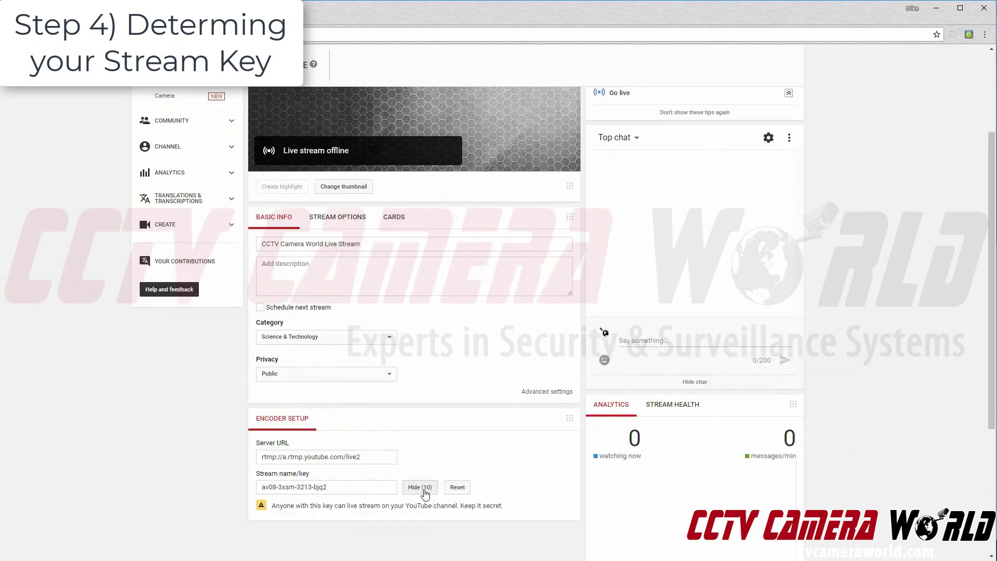
pyautogui.click(373, 490)
pyautogui.rightClick(355, 487)
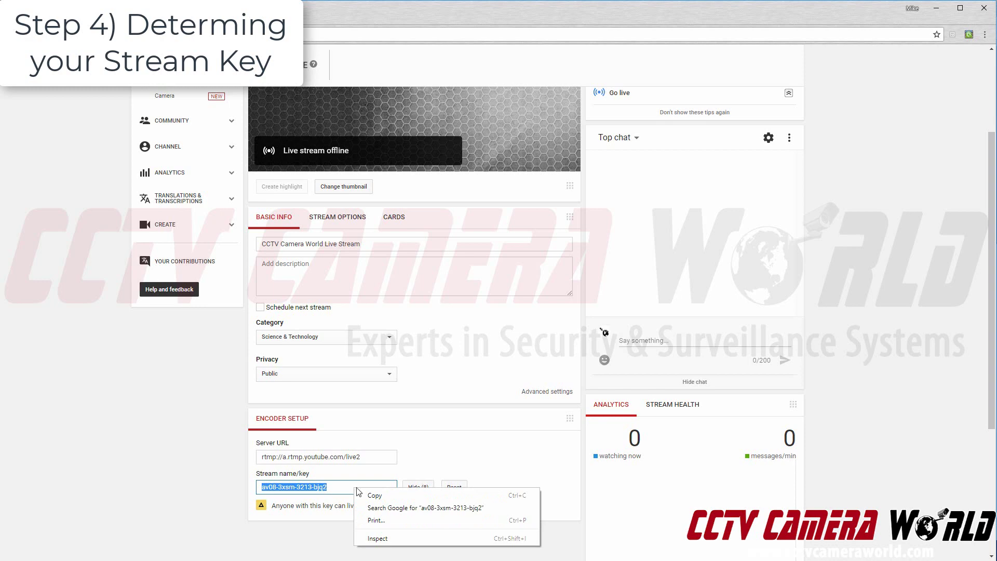
# - Copy the stream key, paste it on a new 'streamkey:' line in Notepad, then reselect it
pyautogui.click(374, 495)
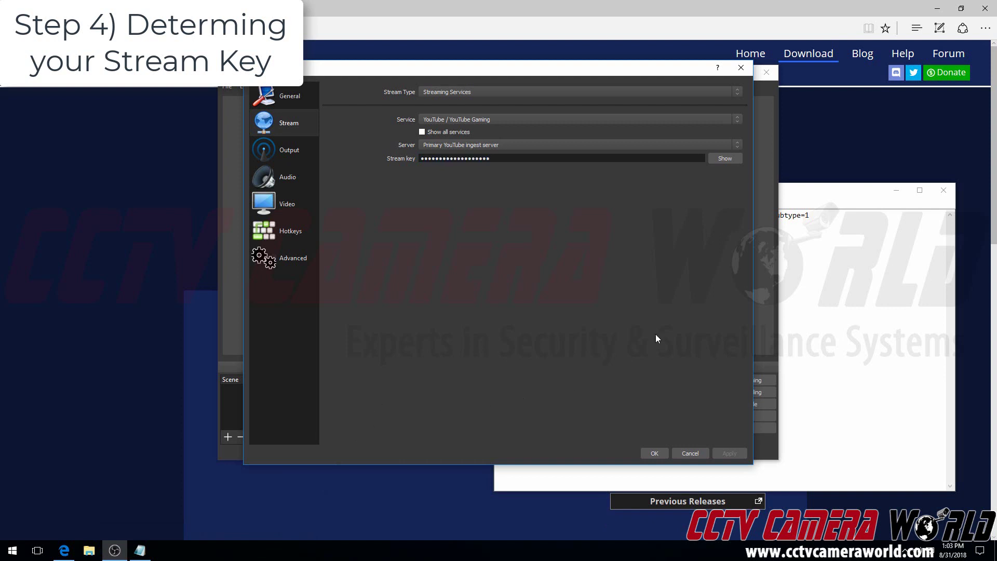
pyautogui.click(826, 268)
pyautogui.press('Return')
pyautogui.write('streamkey')
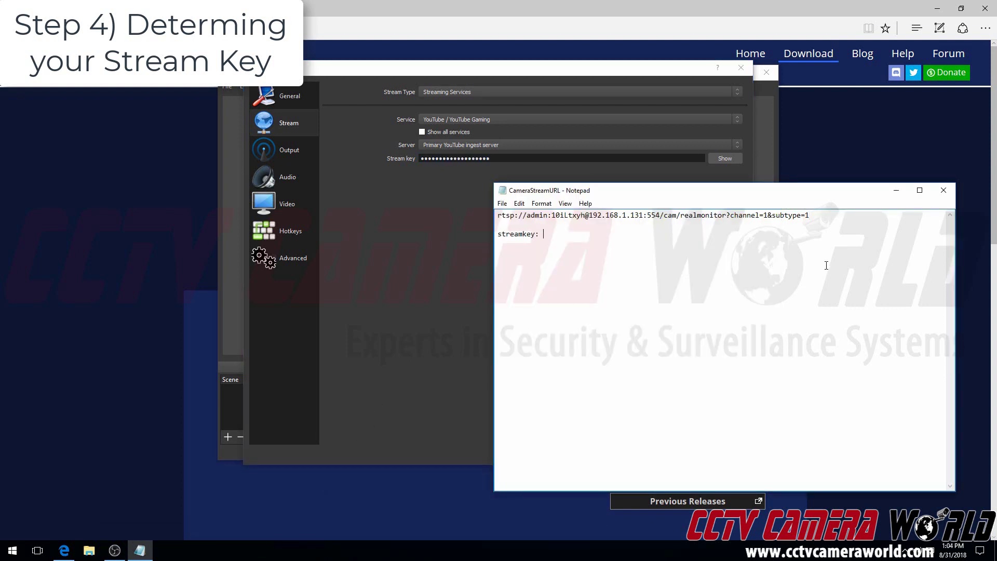
pyautogui.write(':')
pyautogui.rightClick(561, 238)
pyautogui.click(592, 281)
pyautogui.moveTo(639, 238); pyautogui.dragTo(544, 234)
pyautogui.rightClick(546, 233)
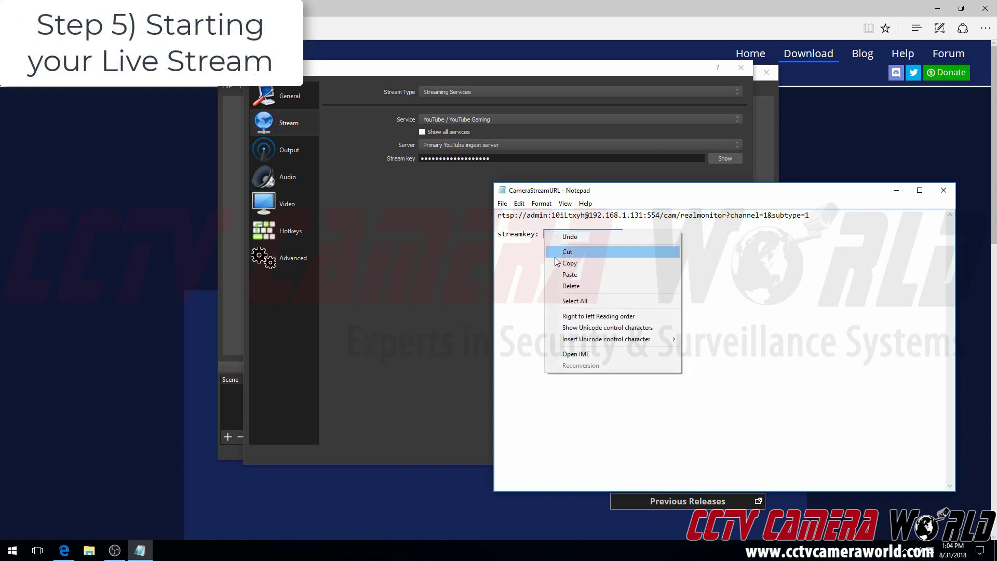
# - Replace the old stream key in OBS's stream settings with the copied YouTube key
pyautogui.click(560, 263)
pyautogui.click(452, 182)
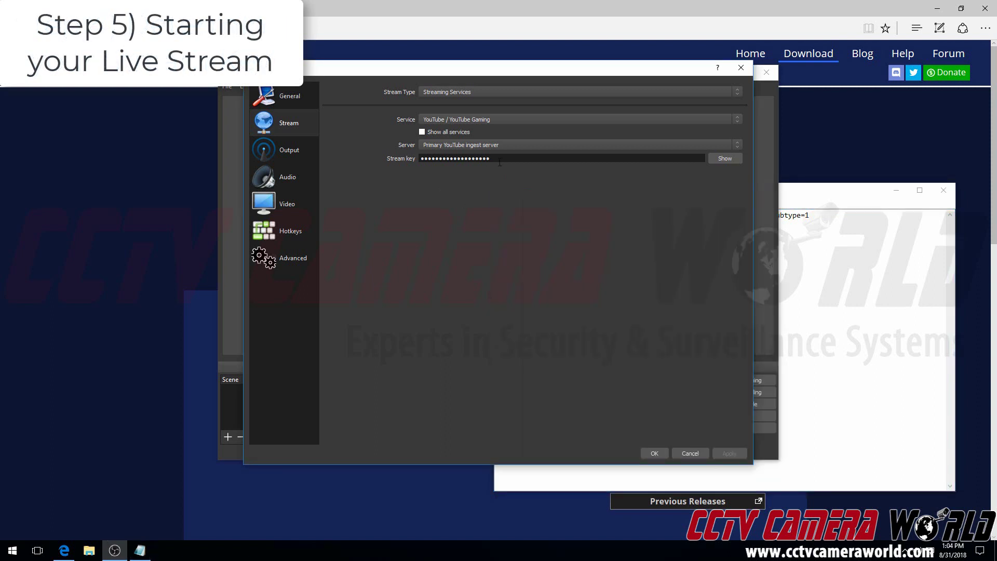
pyautogui.moveTo(500, 163); pyautogui.dragTo(415, 159)
pyautogui.rightClick(446, 158)
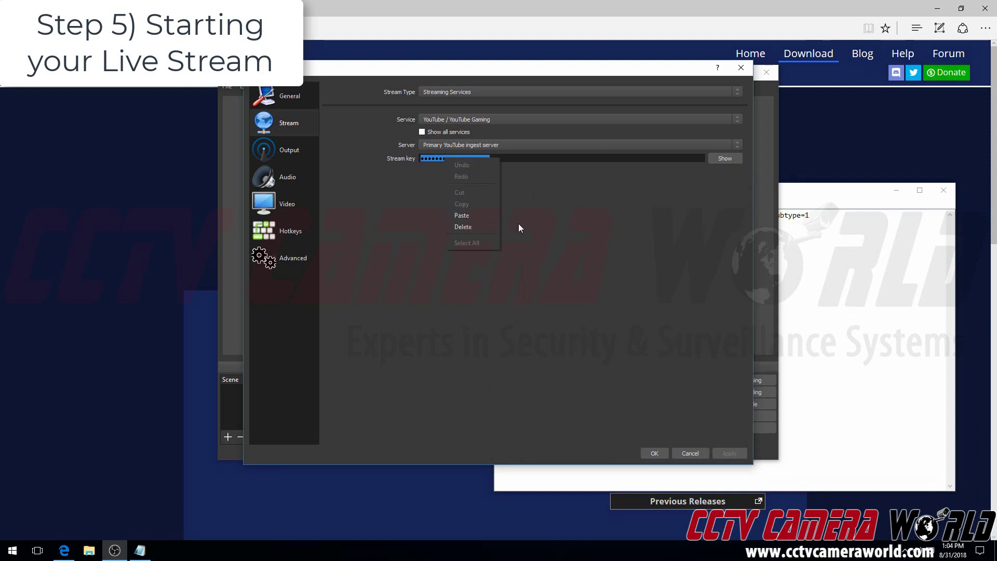
pyautogui.press('p')
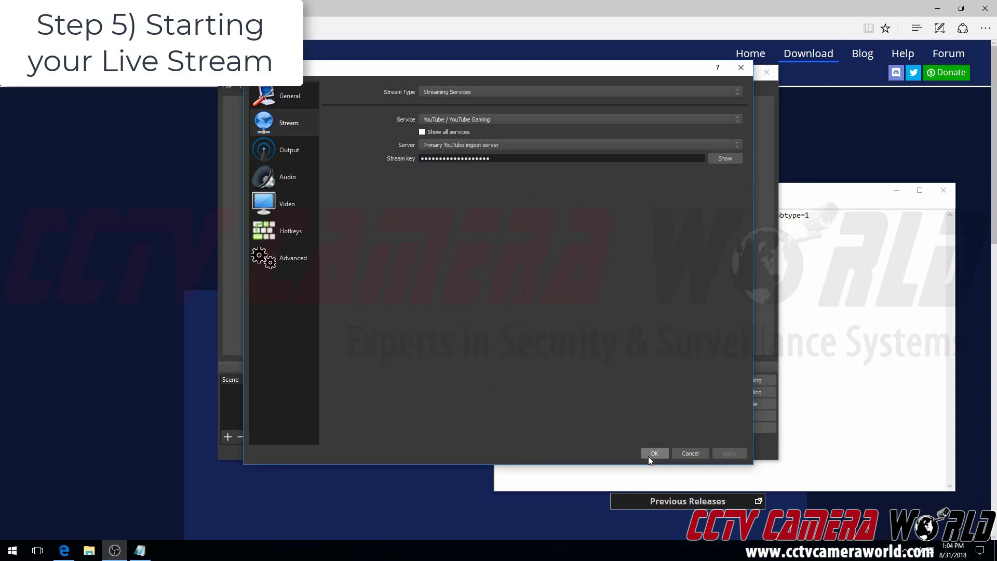
# - Save the stream settings and start streaming the camera feed to YouTube
pyautogui.click(654, 454)
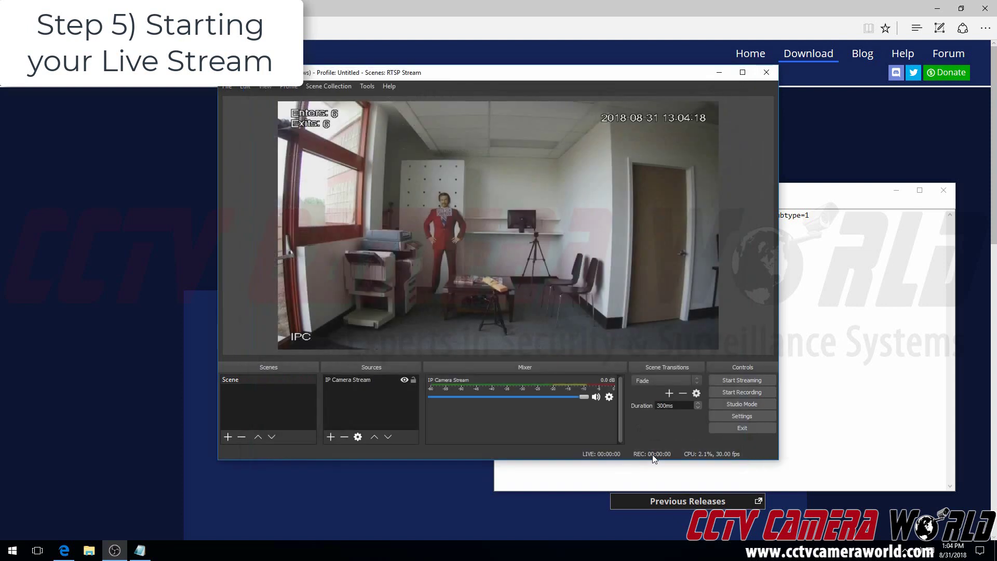
pyautogui.click(718, 378)
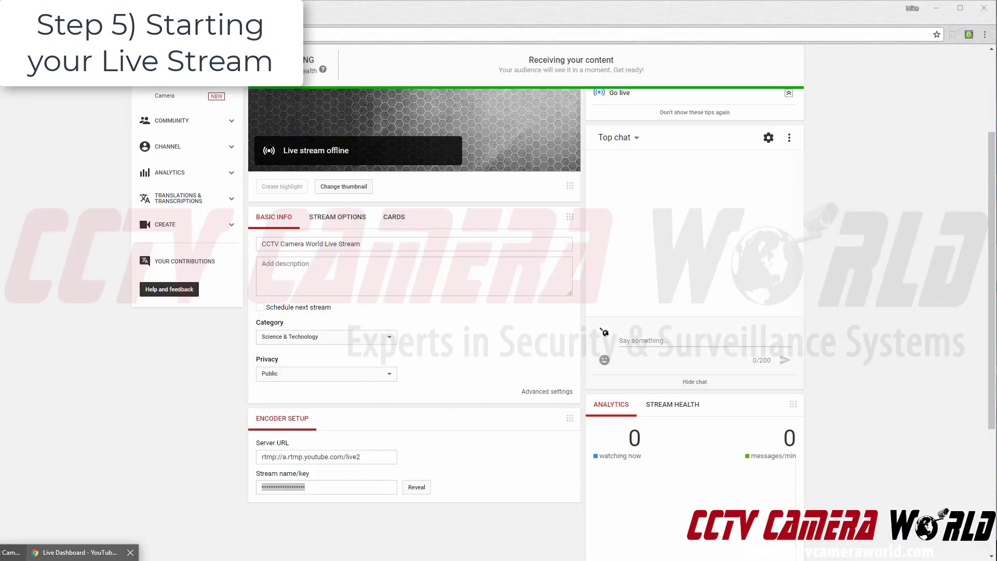
pyautogui.click(78, 552)
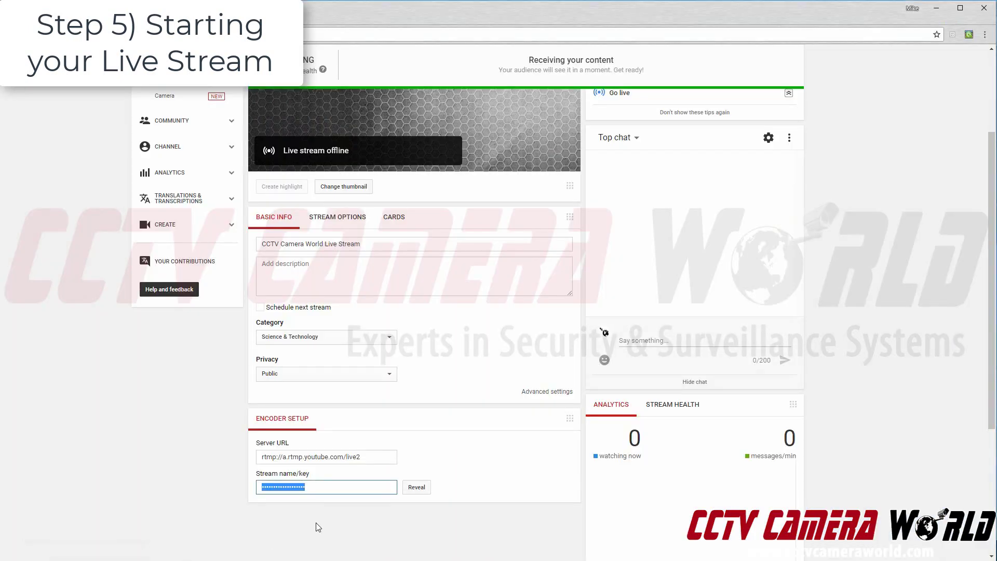
# - Scroll to the top of the Live Dashboard and highlight the 'You are live' status text
pyautogui.scroll(3, 529, 231)
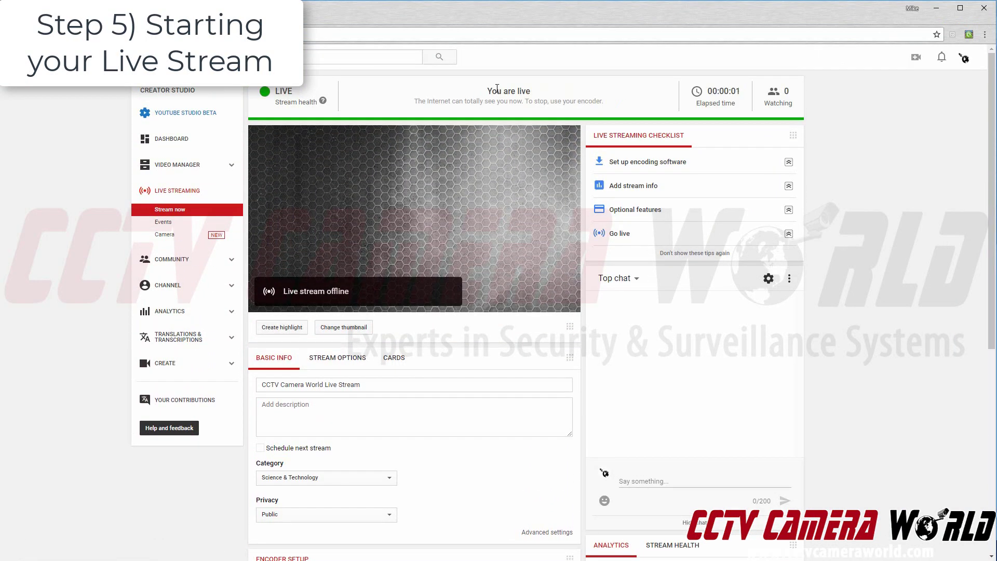
pyautogui.moveTo(476, 101); pyautogui.dragTo(523, 100)
pyautogui.click(495, 93)
pyautogui.tripleClick(506, 91)
pyautogui.click(419, 104)
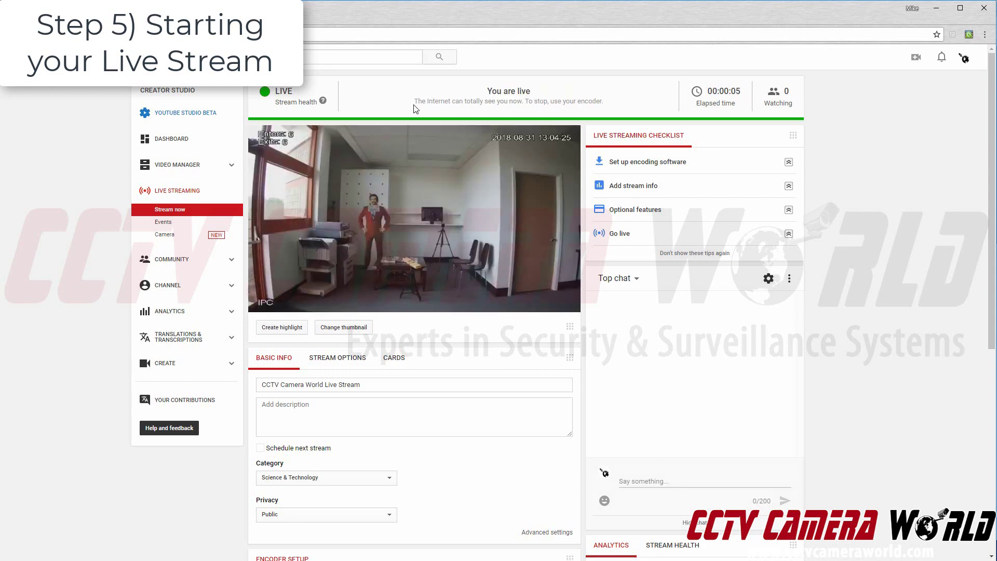
pyautogui.moveTo(415, 102); pyautogui.dragTo(503, 109)
pyautogui.moveTo(565, 112); pyautogui.dragTo(615, 114)
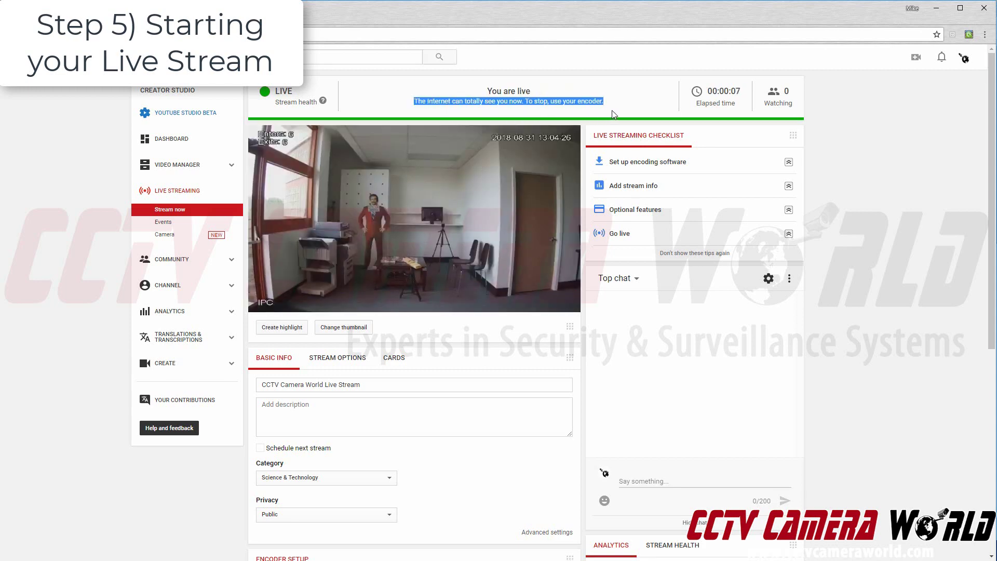
pyautogui.click(615, 115)
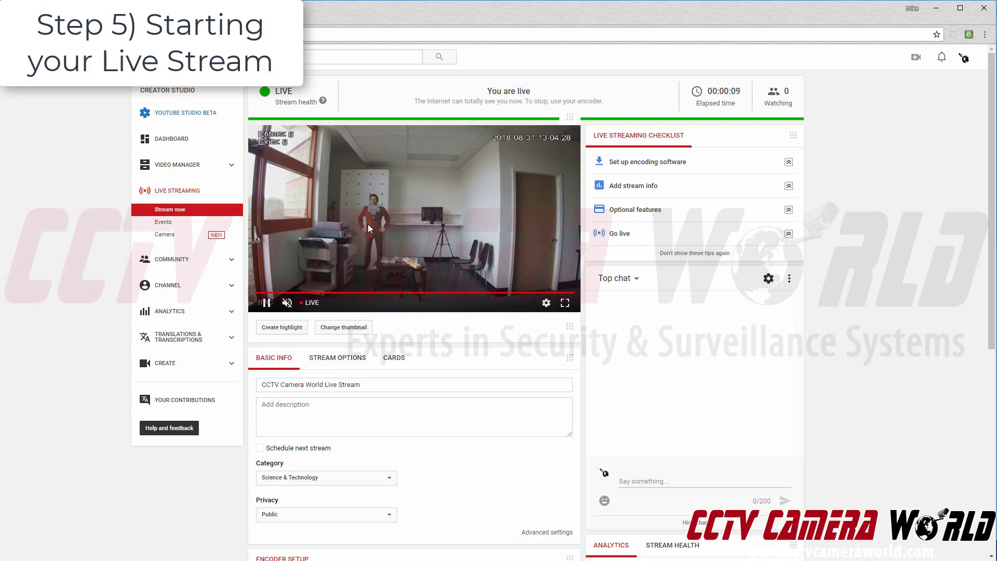